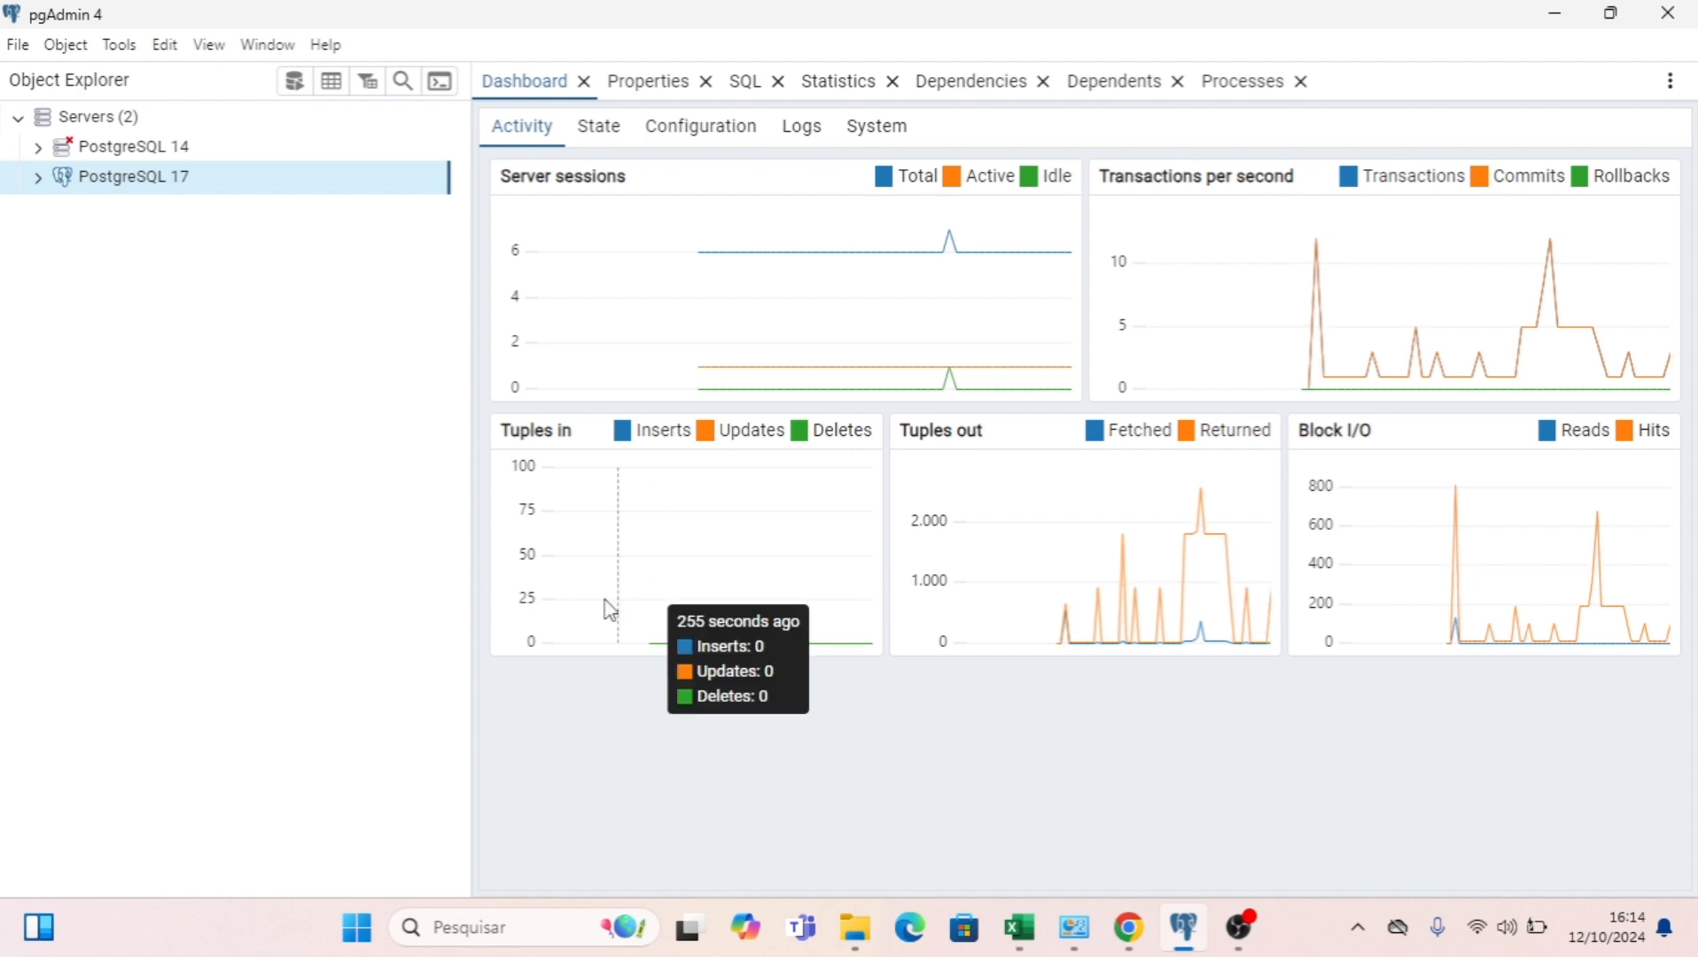
Expand the PostgreSQL 17 server down to the Tables node of the public schema in the postgres database.
right_click(105, 189)
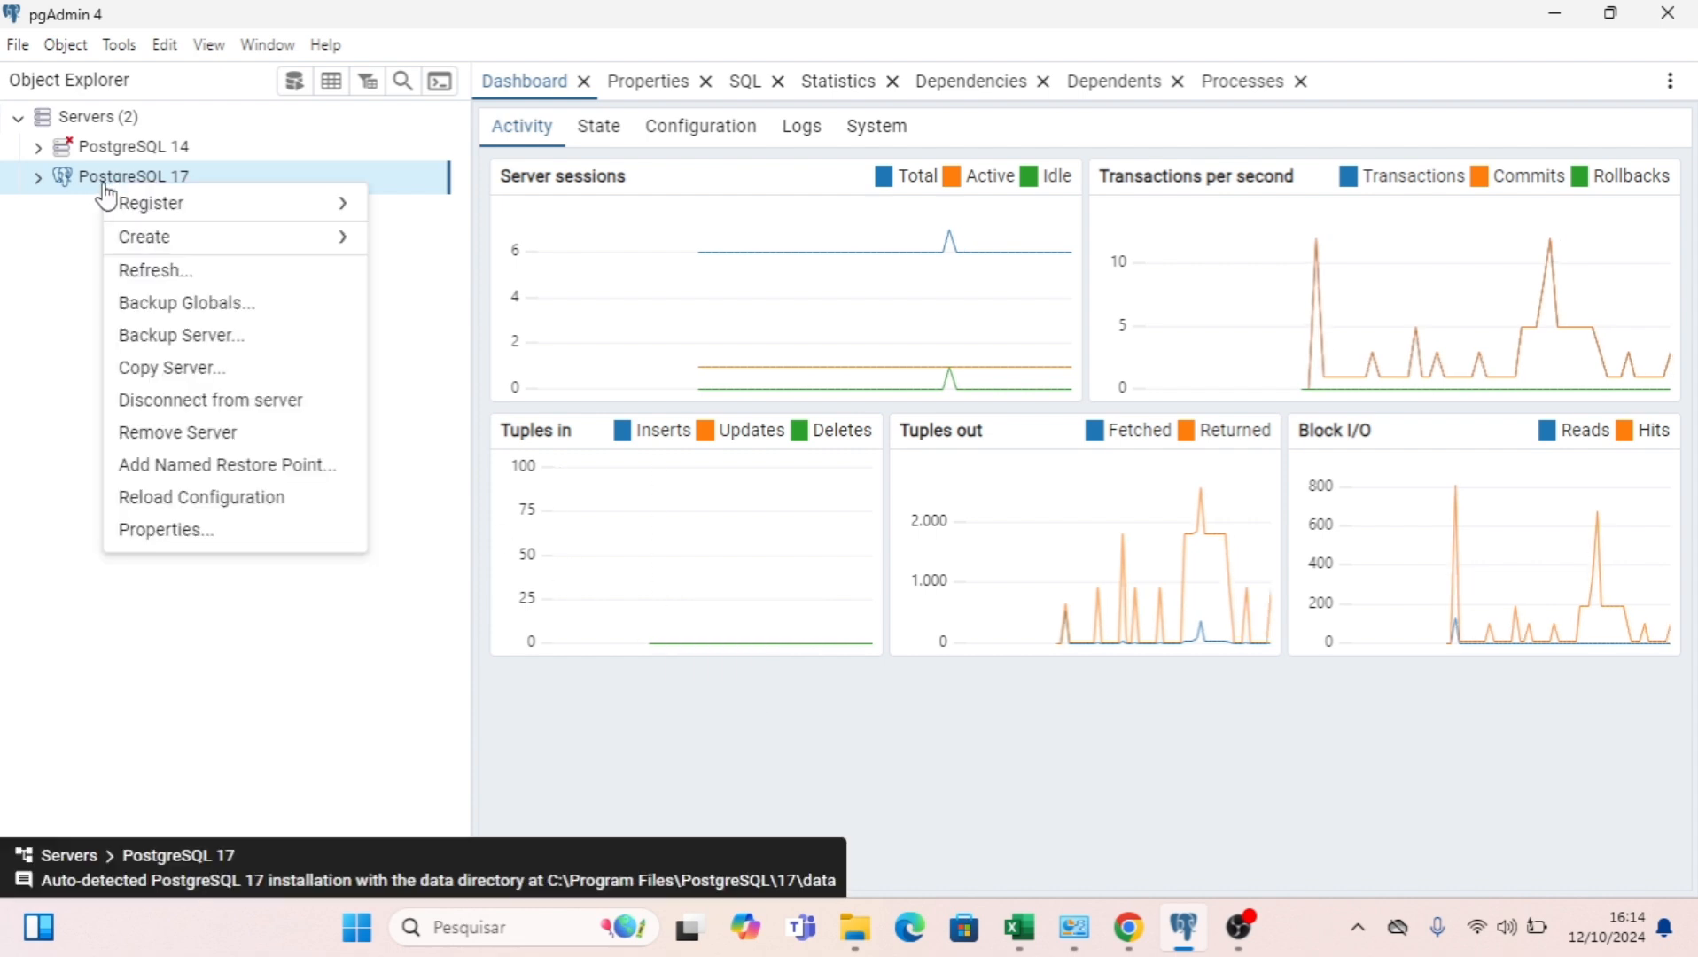
click(32, 170)
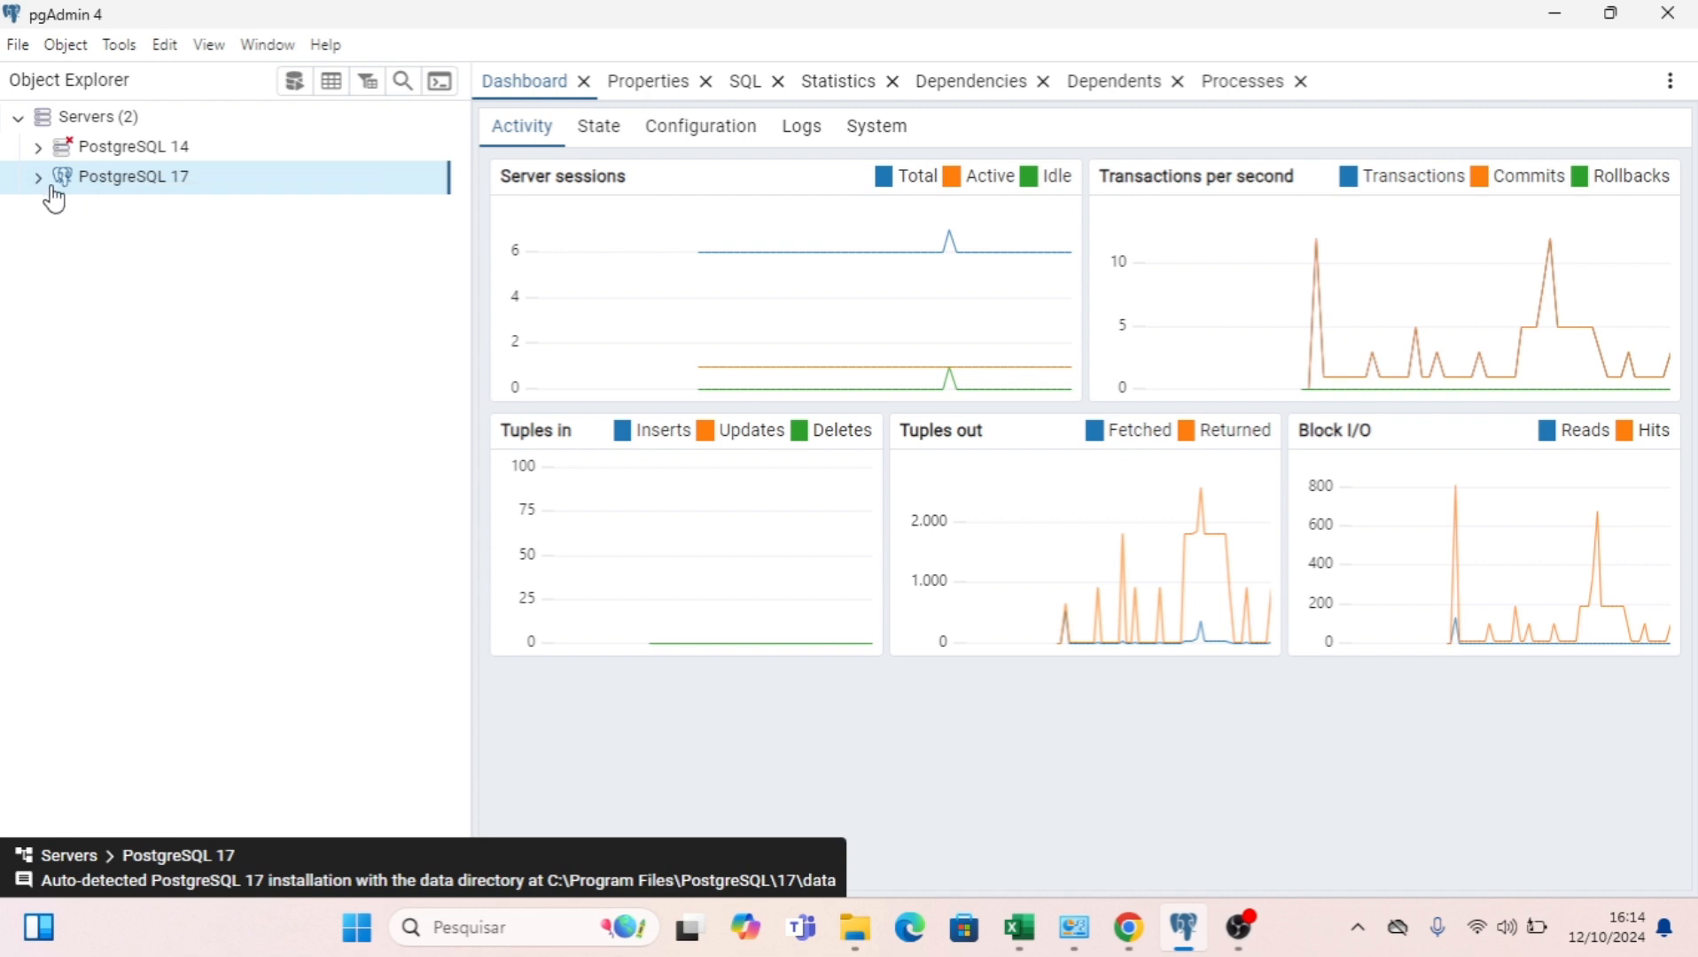
click(37, 177)
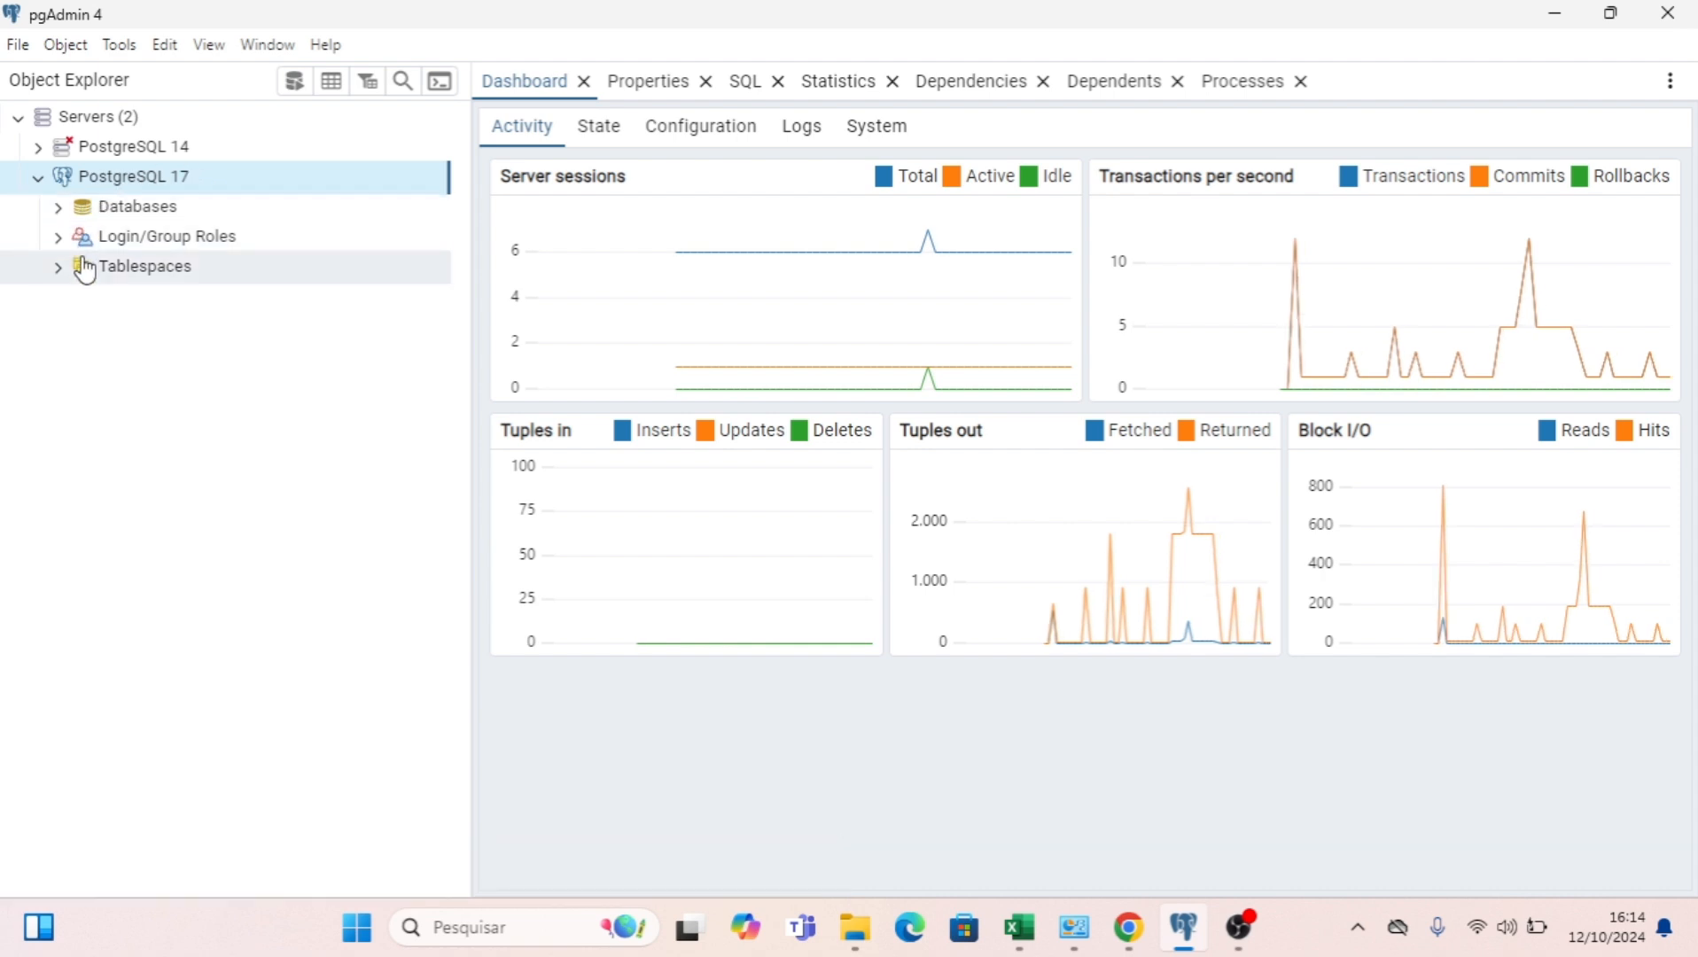
click(60, 209)
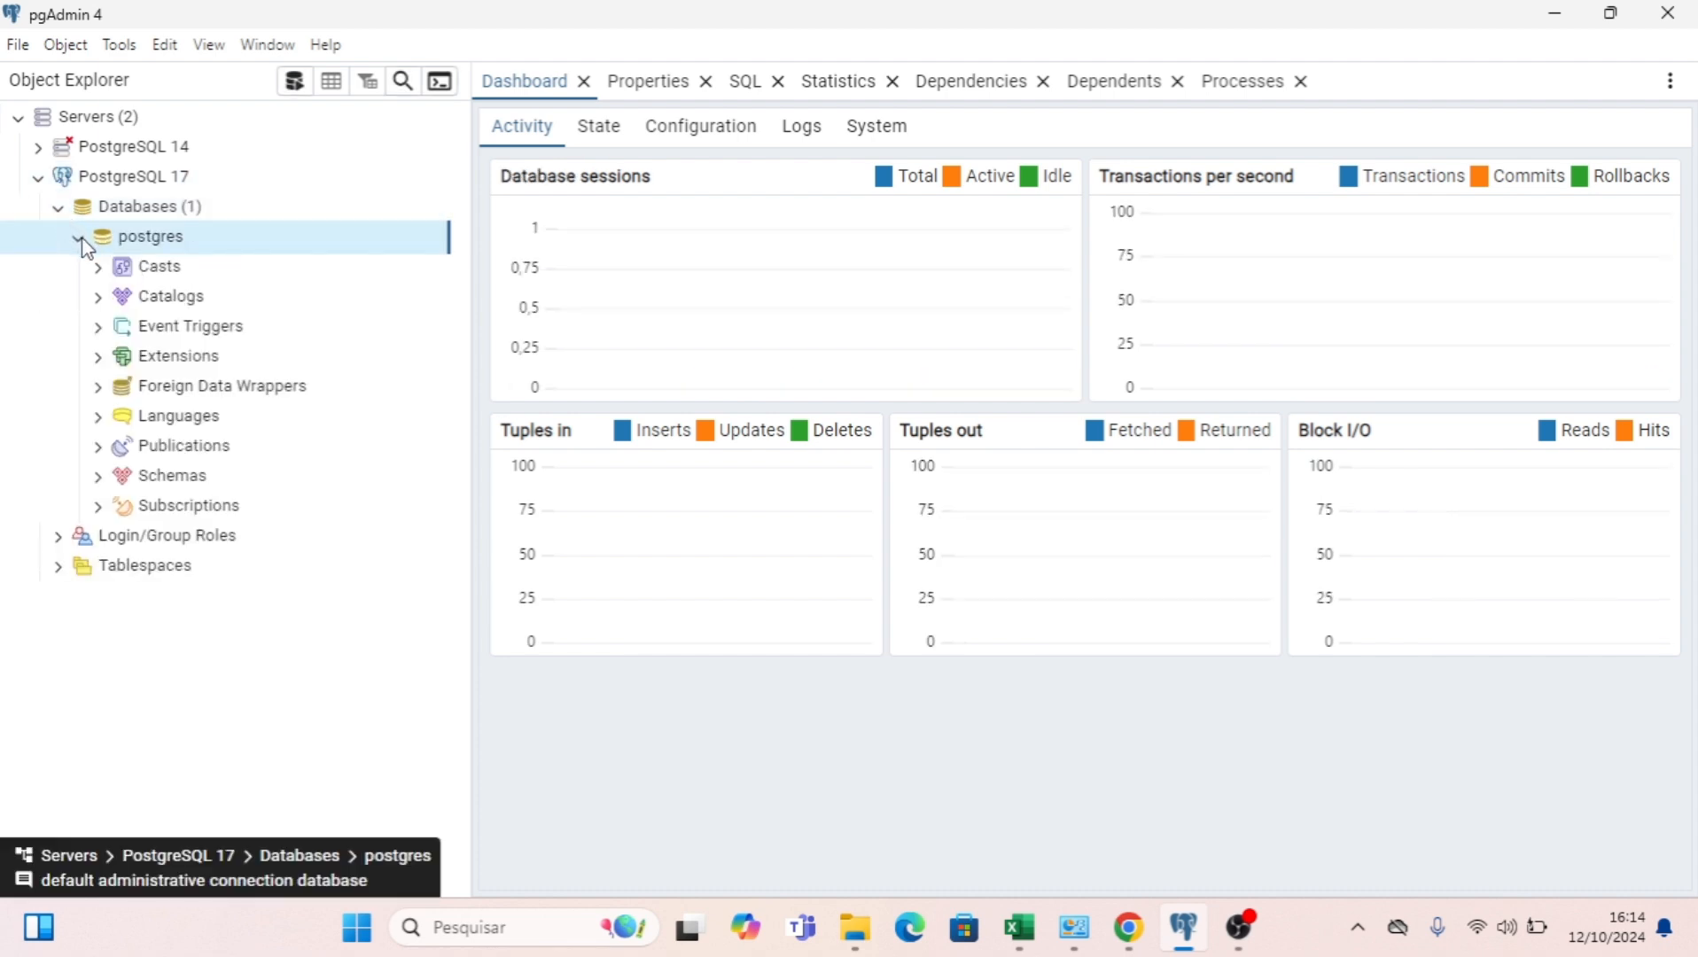
click(99, 476)
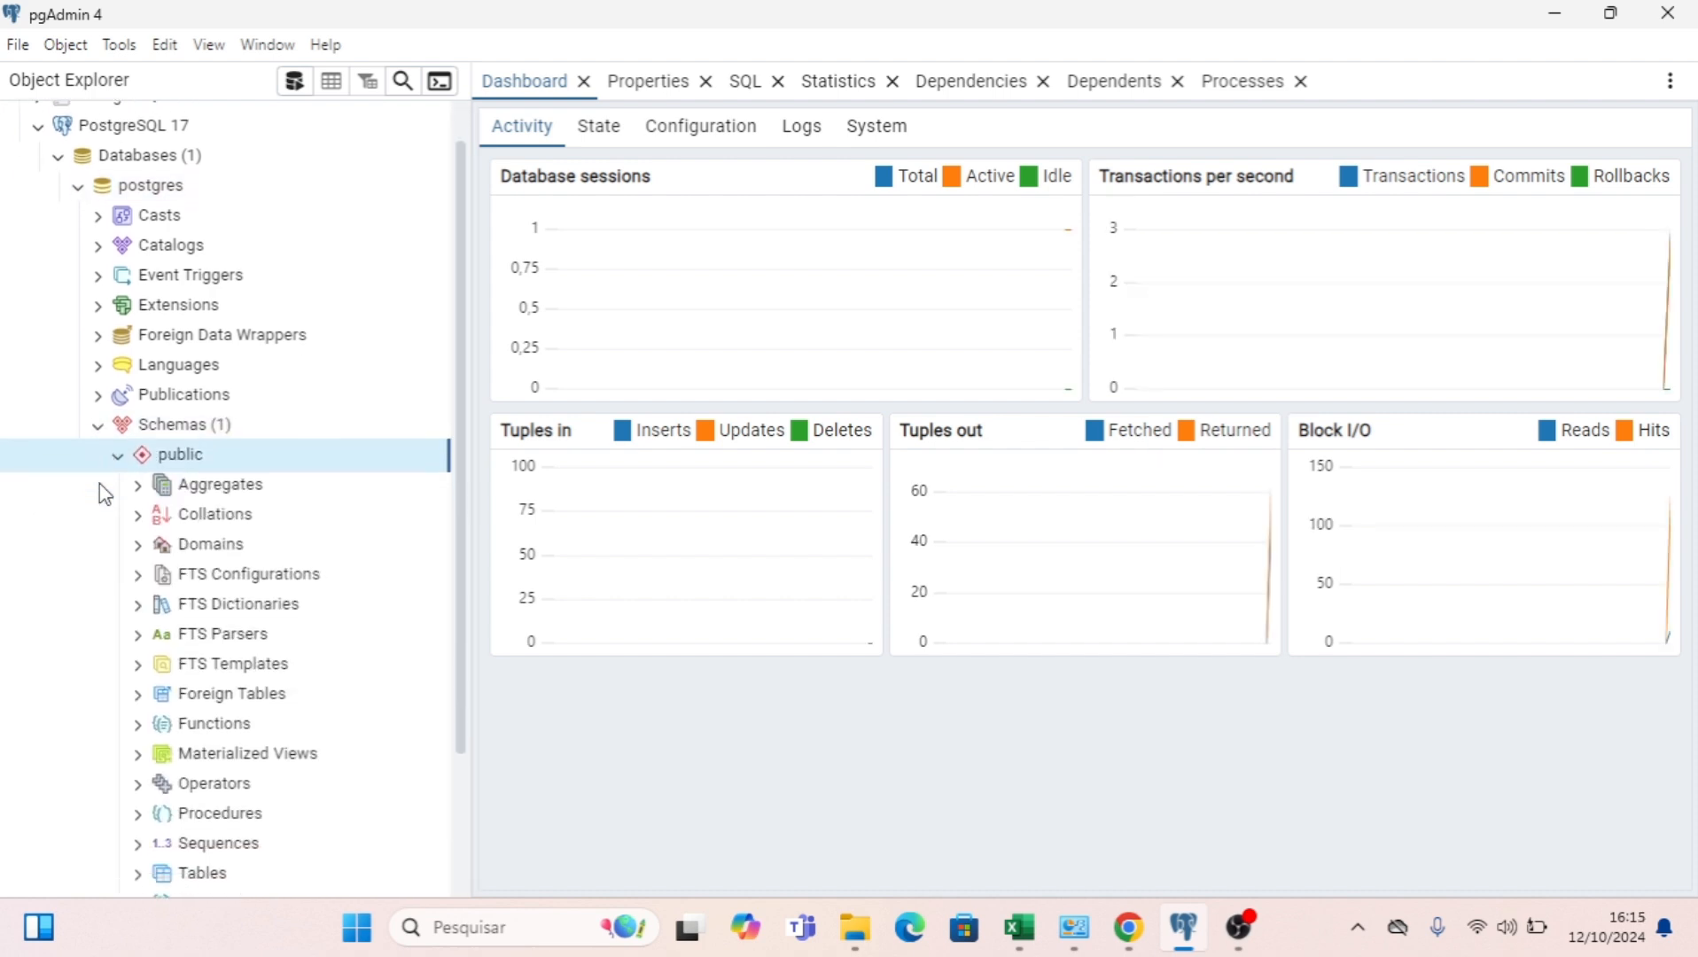
scroll(178, 523, down, 2)
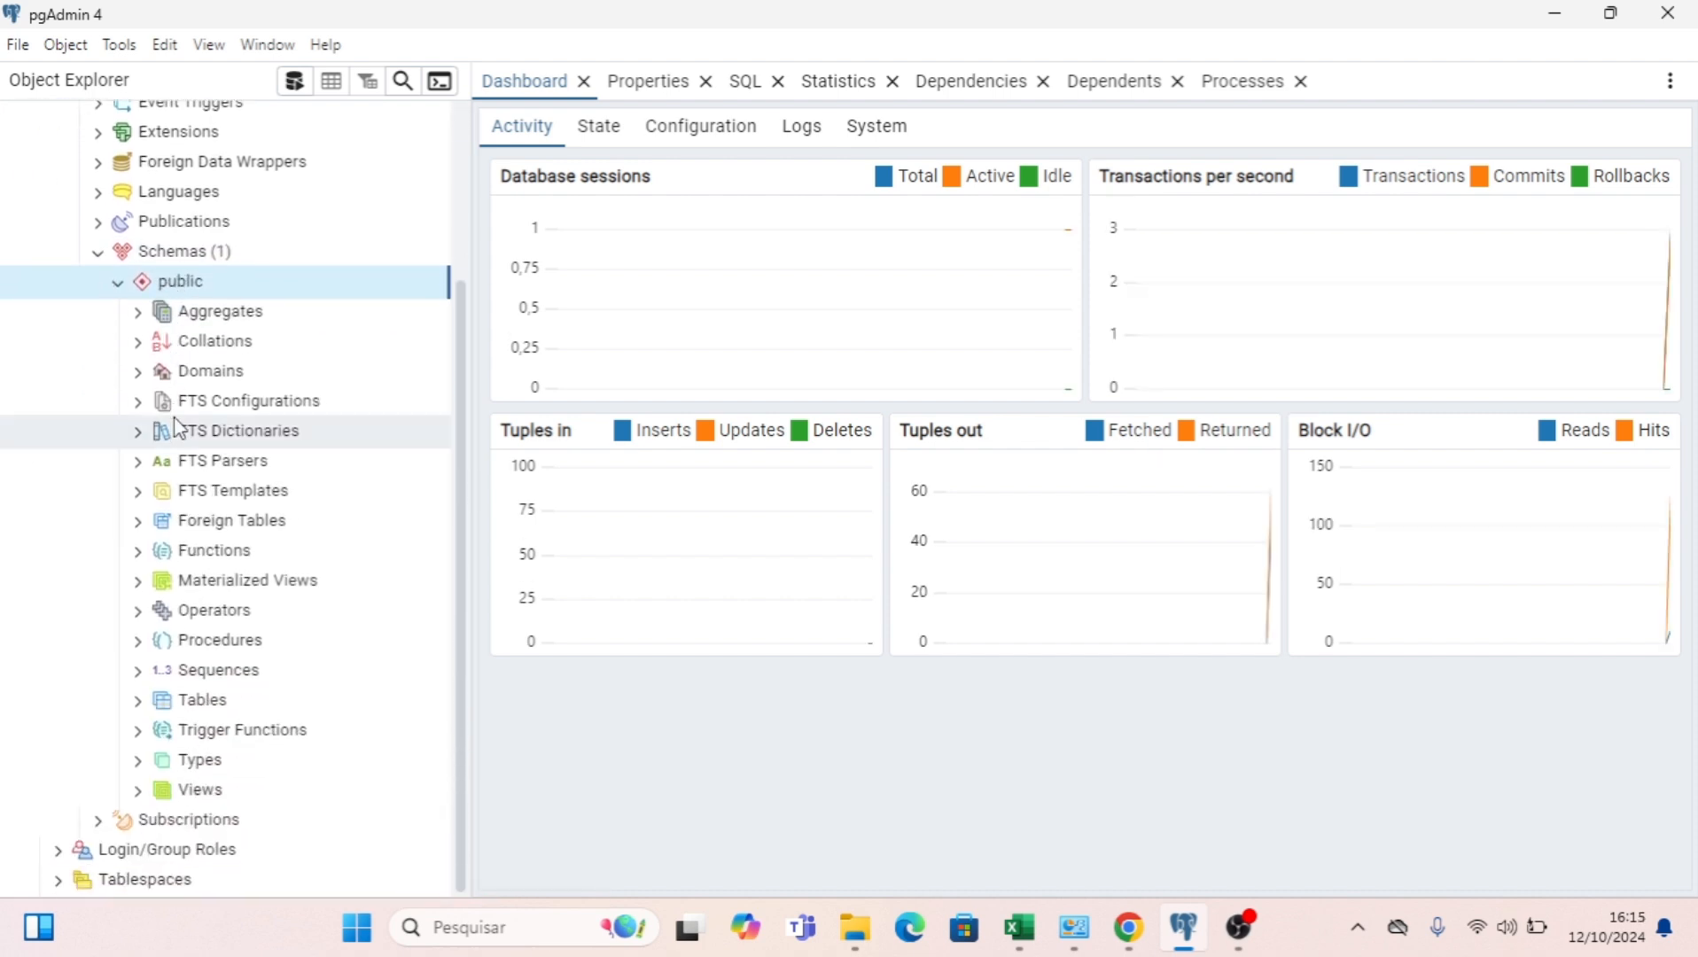
click(138, 700)
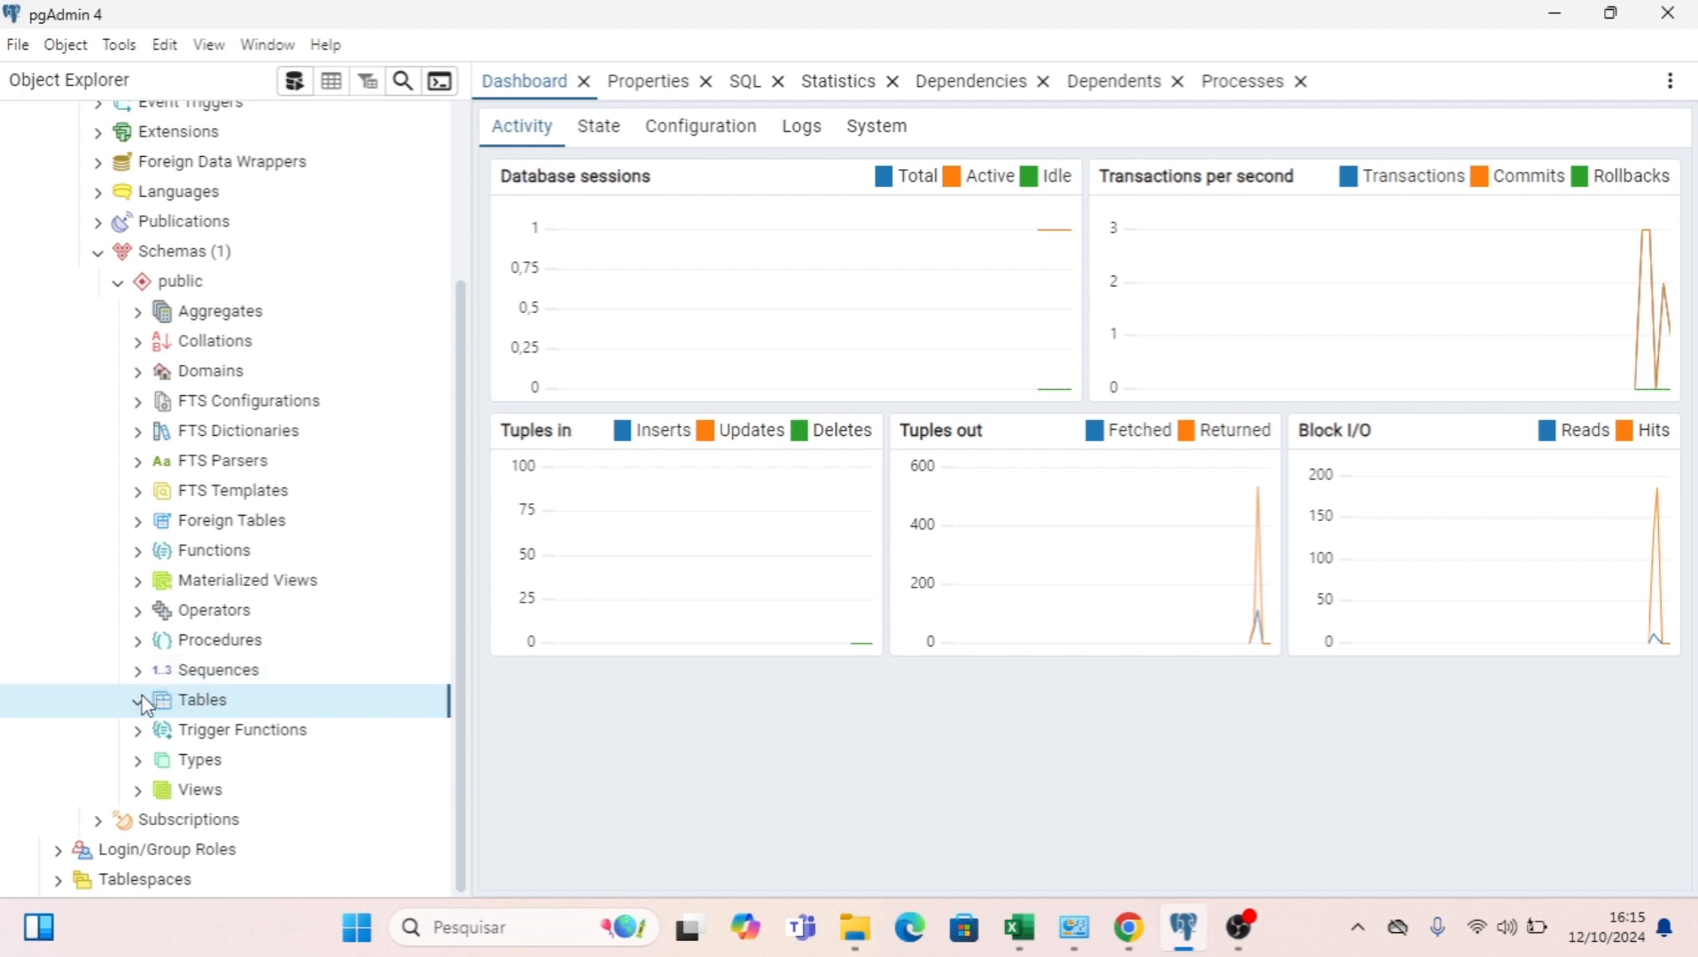
Start creating a new table in the public schema of the postgres database.
right_click(210, 718)
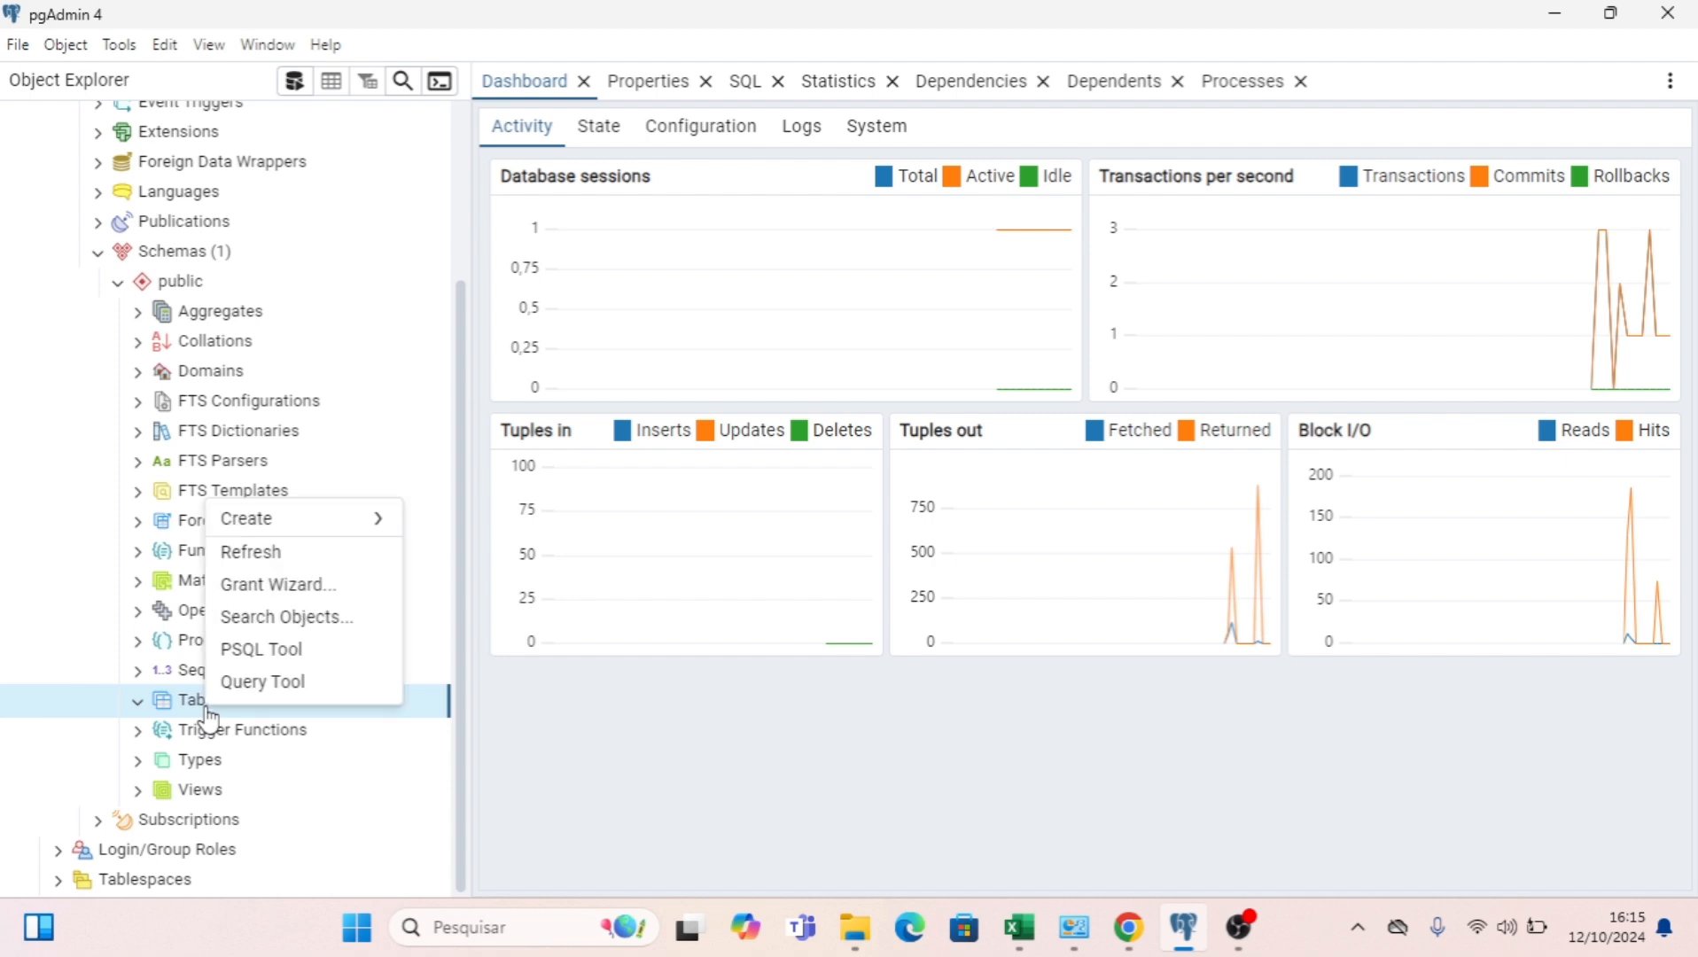
mouse_move(319, 530)
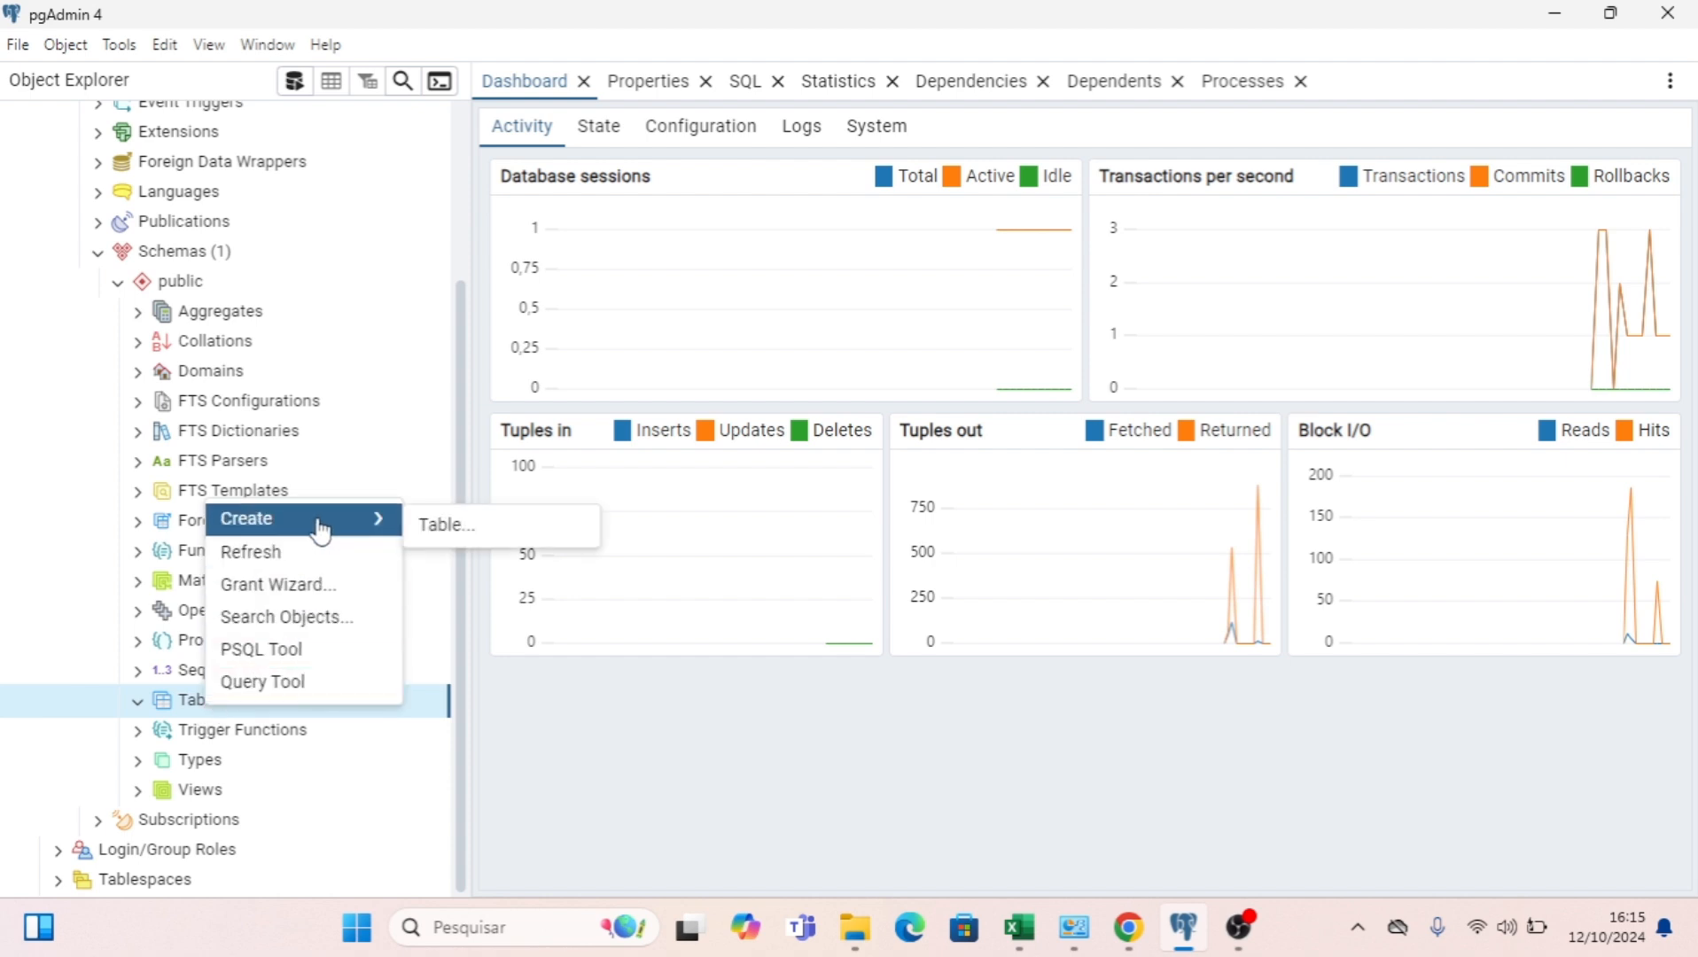
click(411, 532)
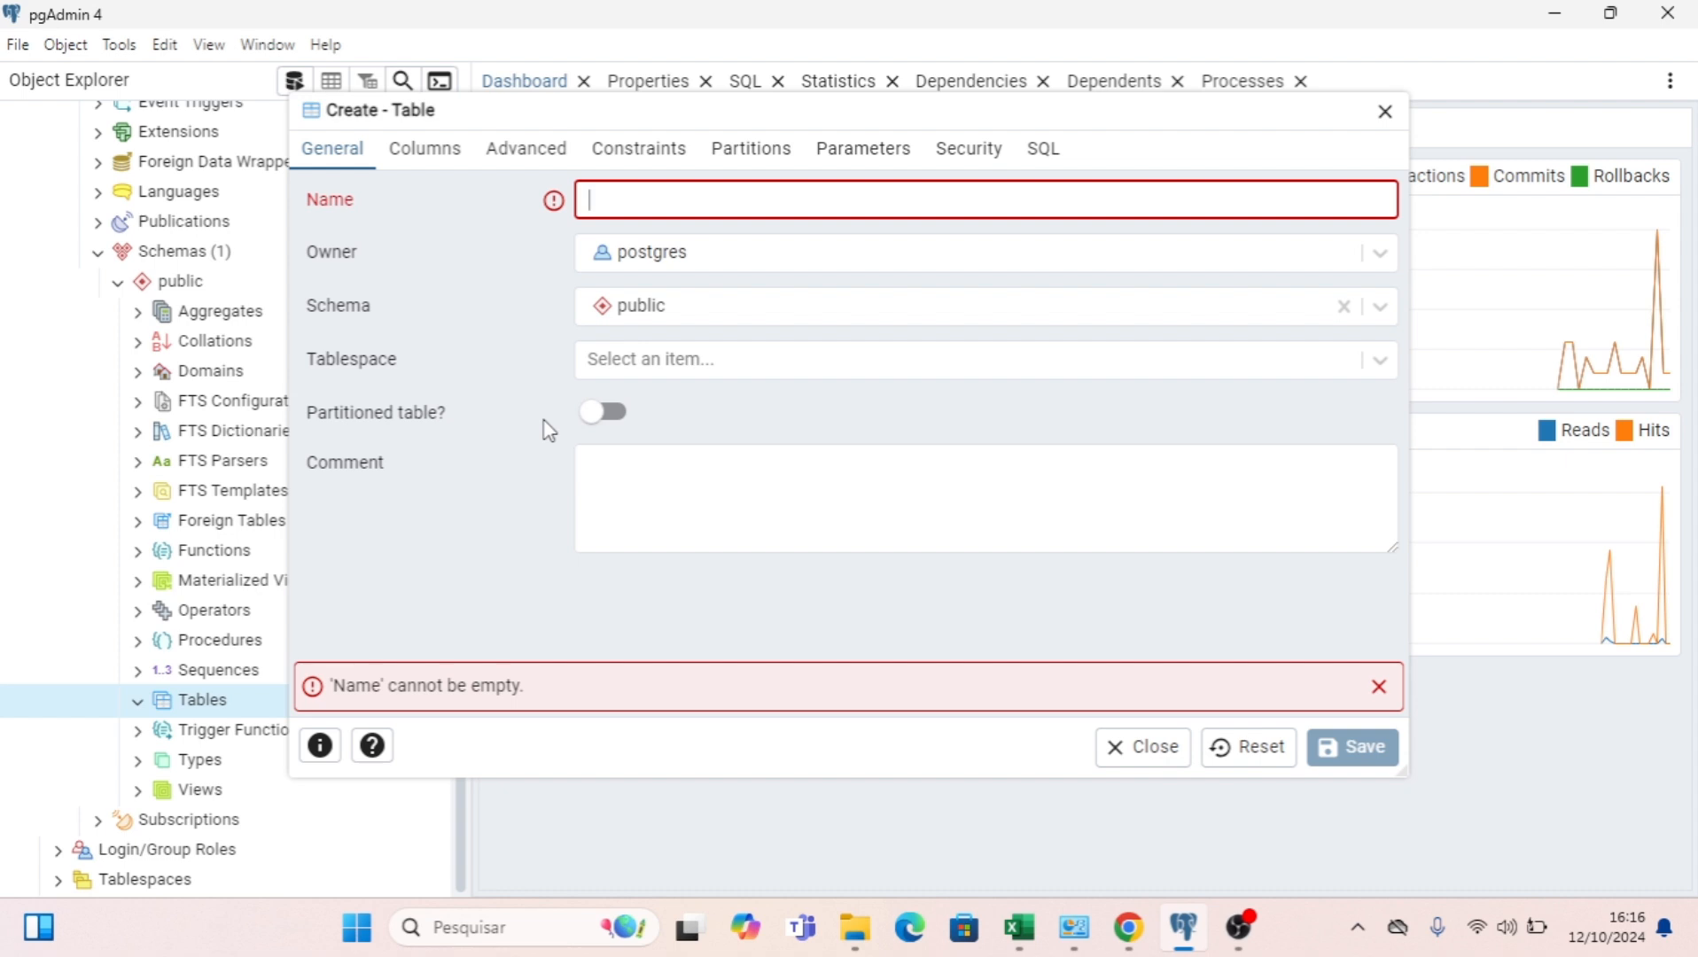
text(ORC)
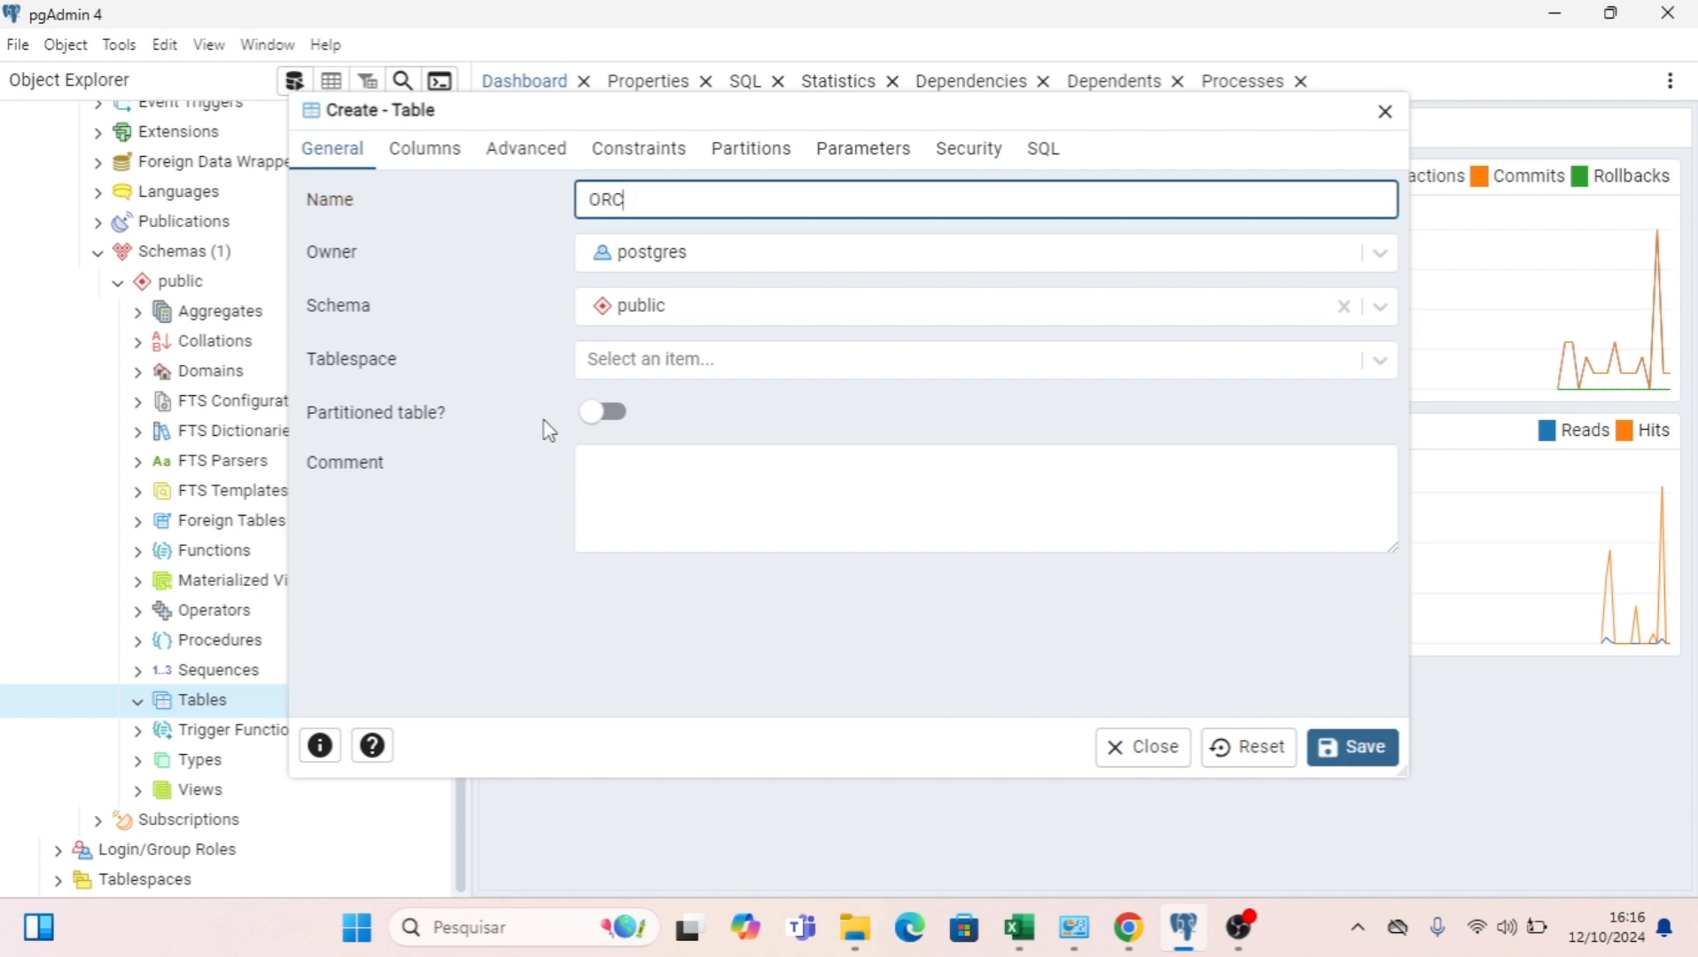
key(BackSpace)
key(BackSpace)
key(BackSpace)
Name the new table orc_cad_filial in lowercase.
key(Caps_Lock)
text(orc)
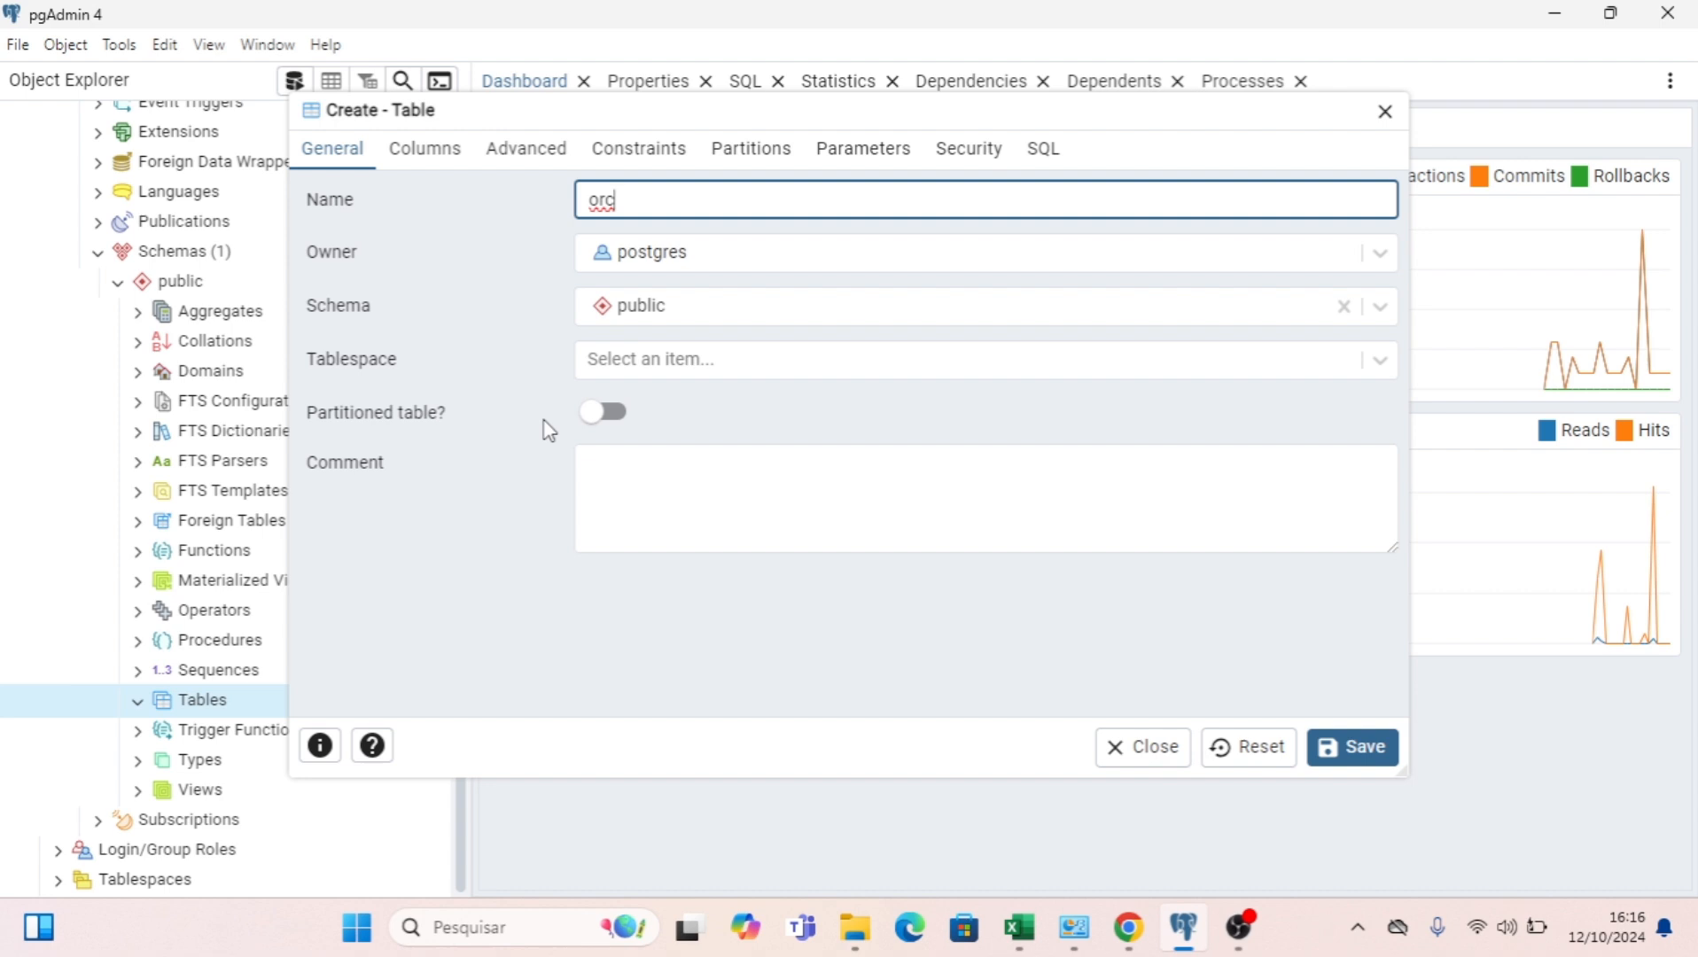
text(_)
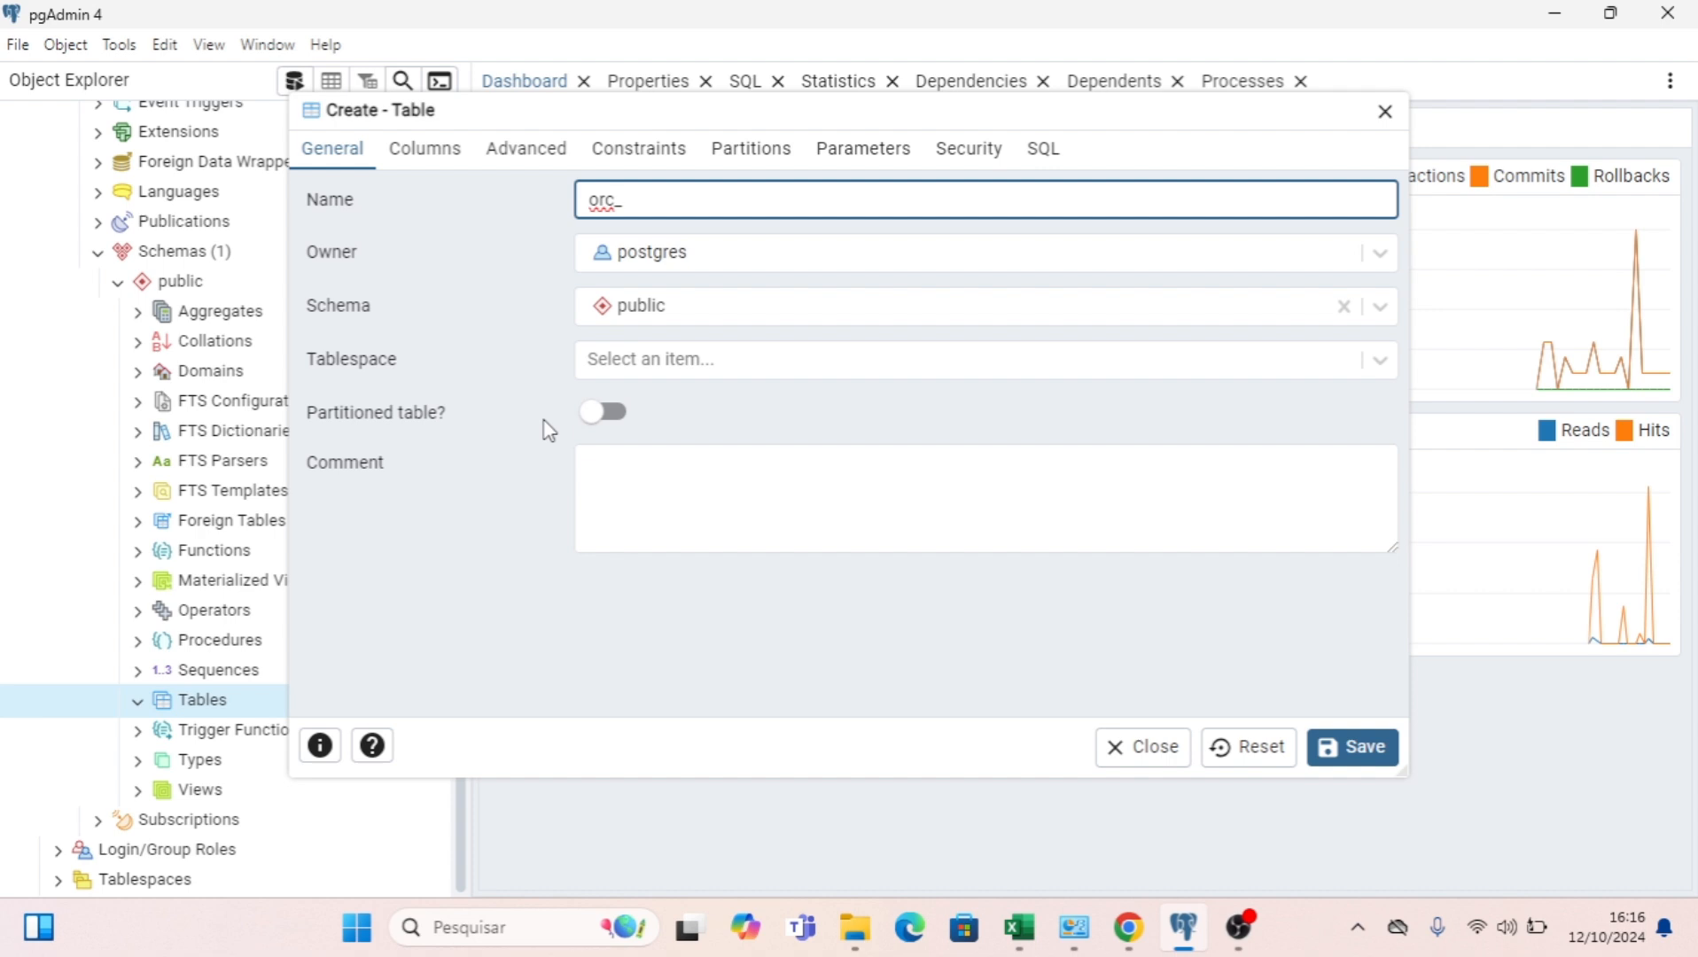
text(cad_fi)
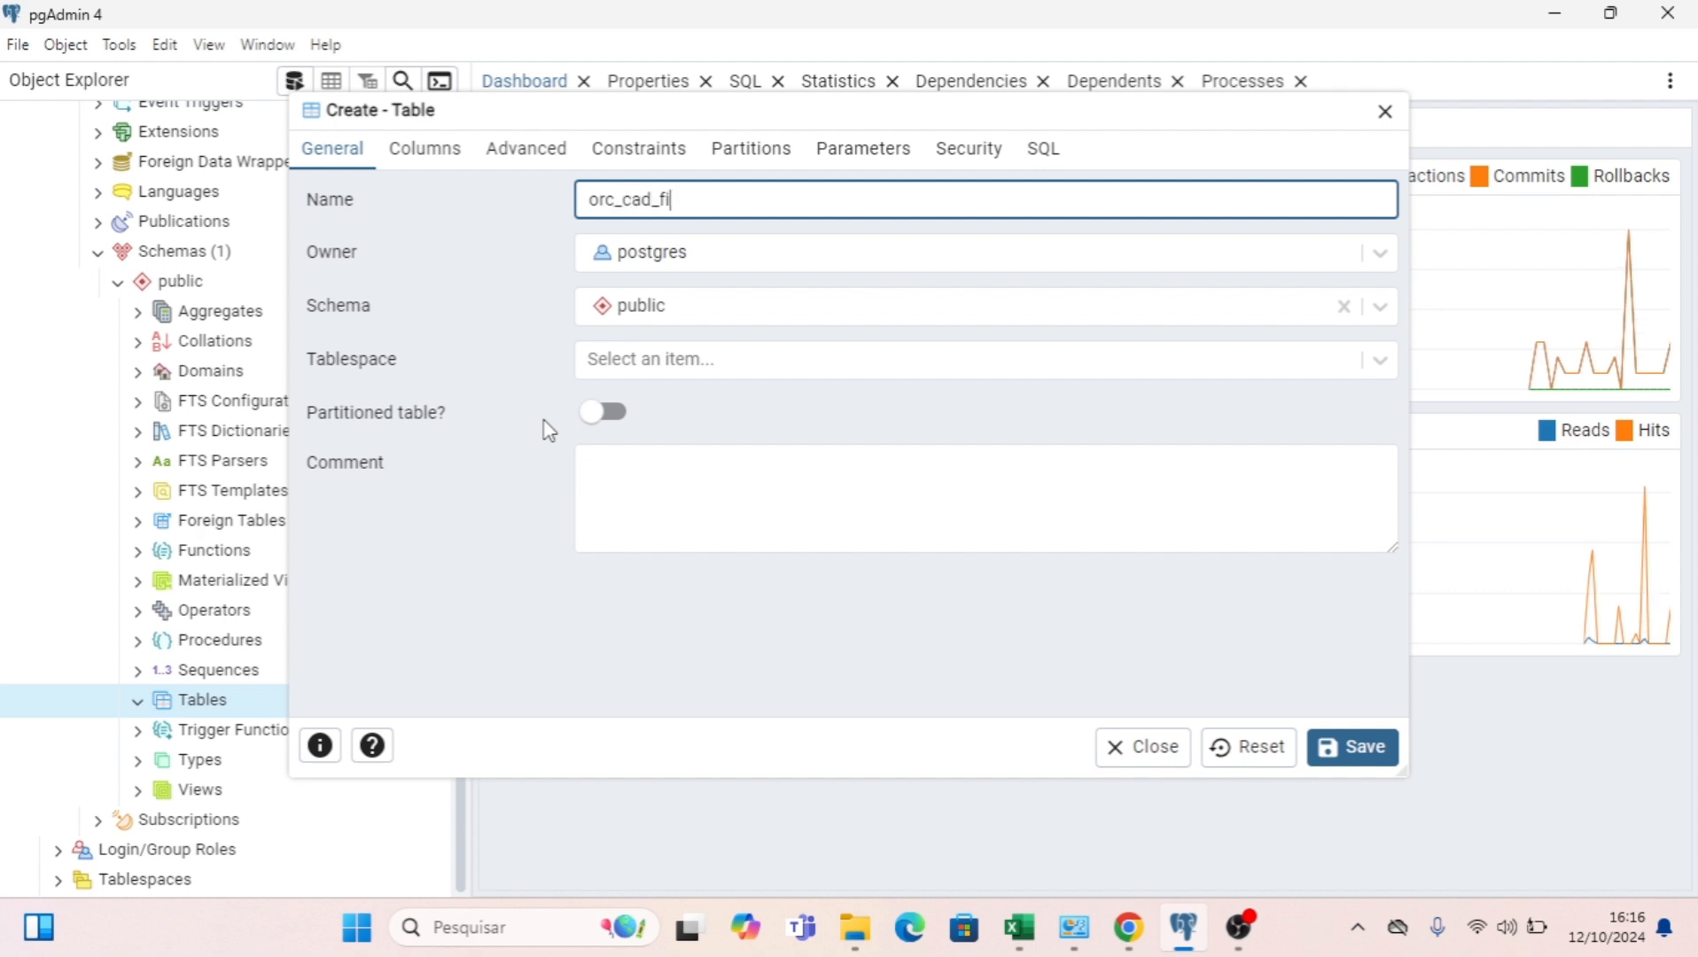
text(lial)
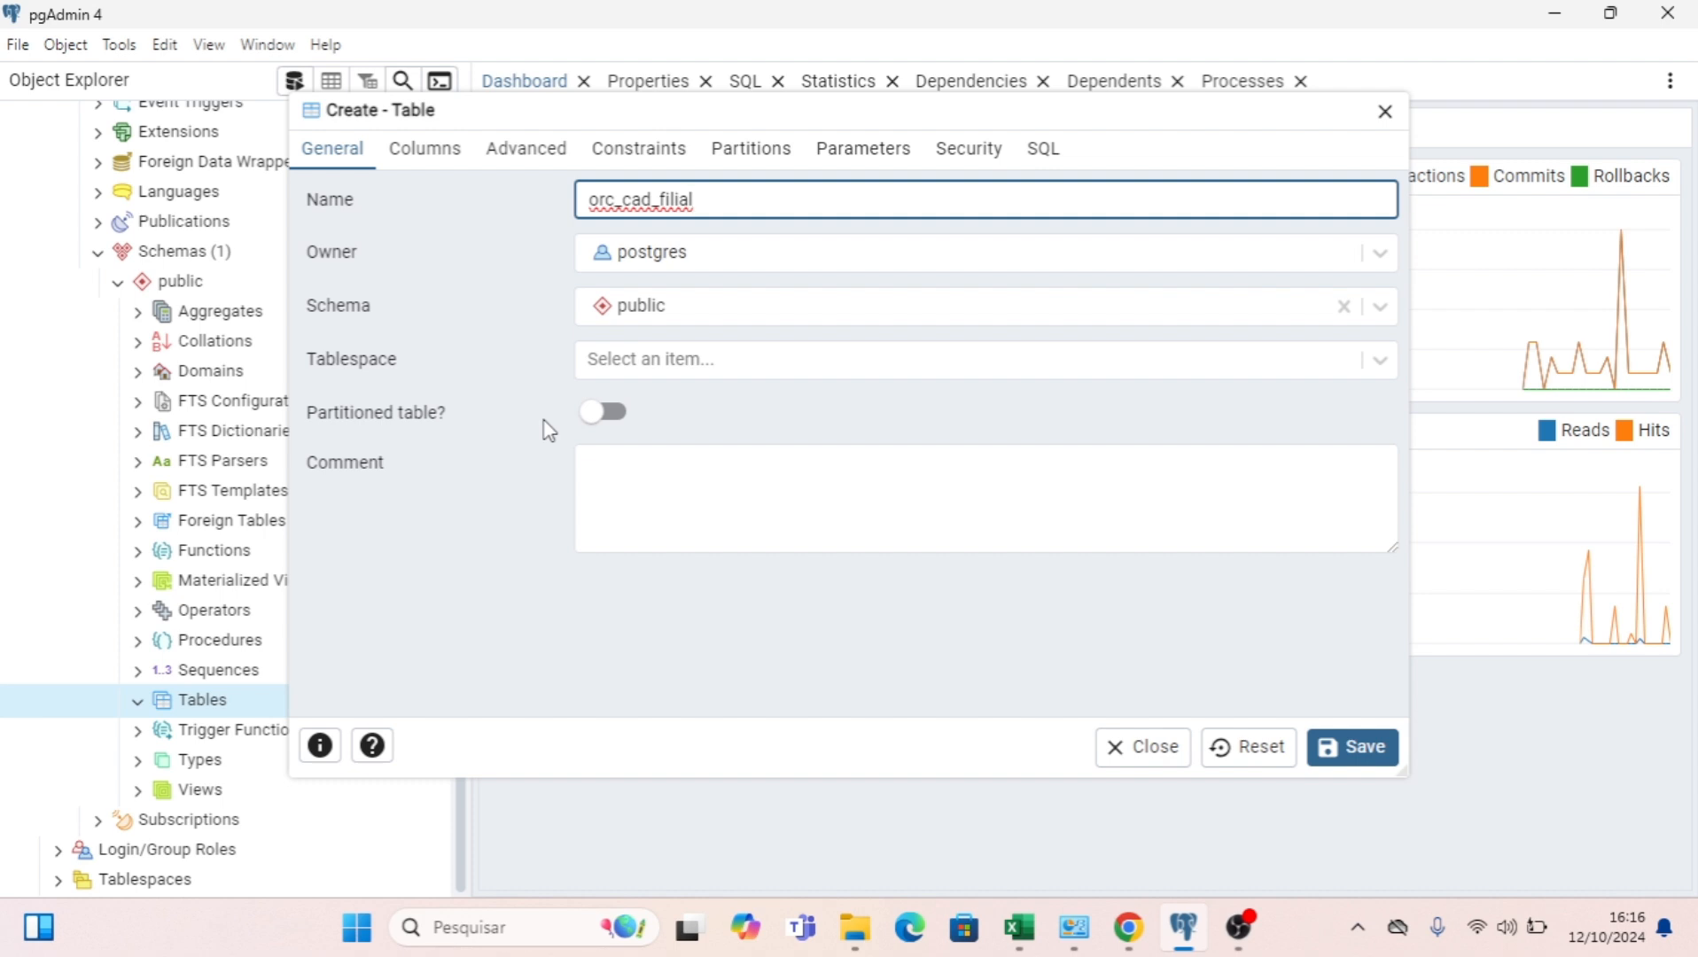
click(630, 196)
key(BackSpace)
text(c)
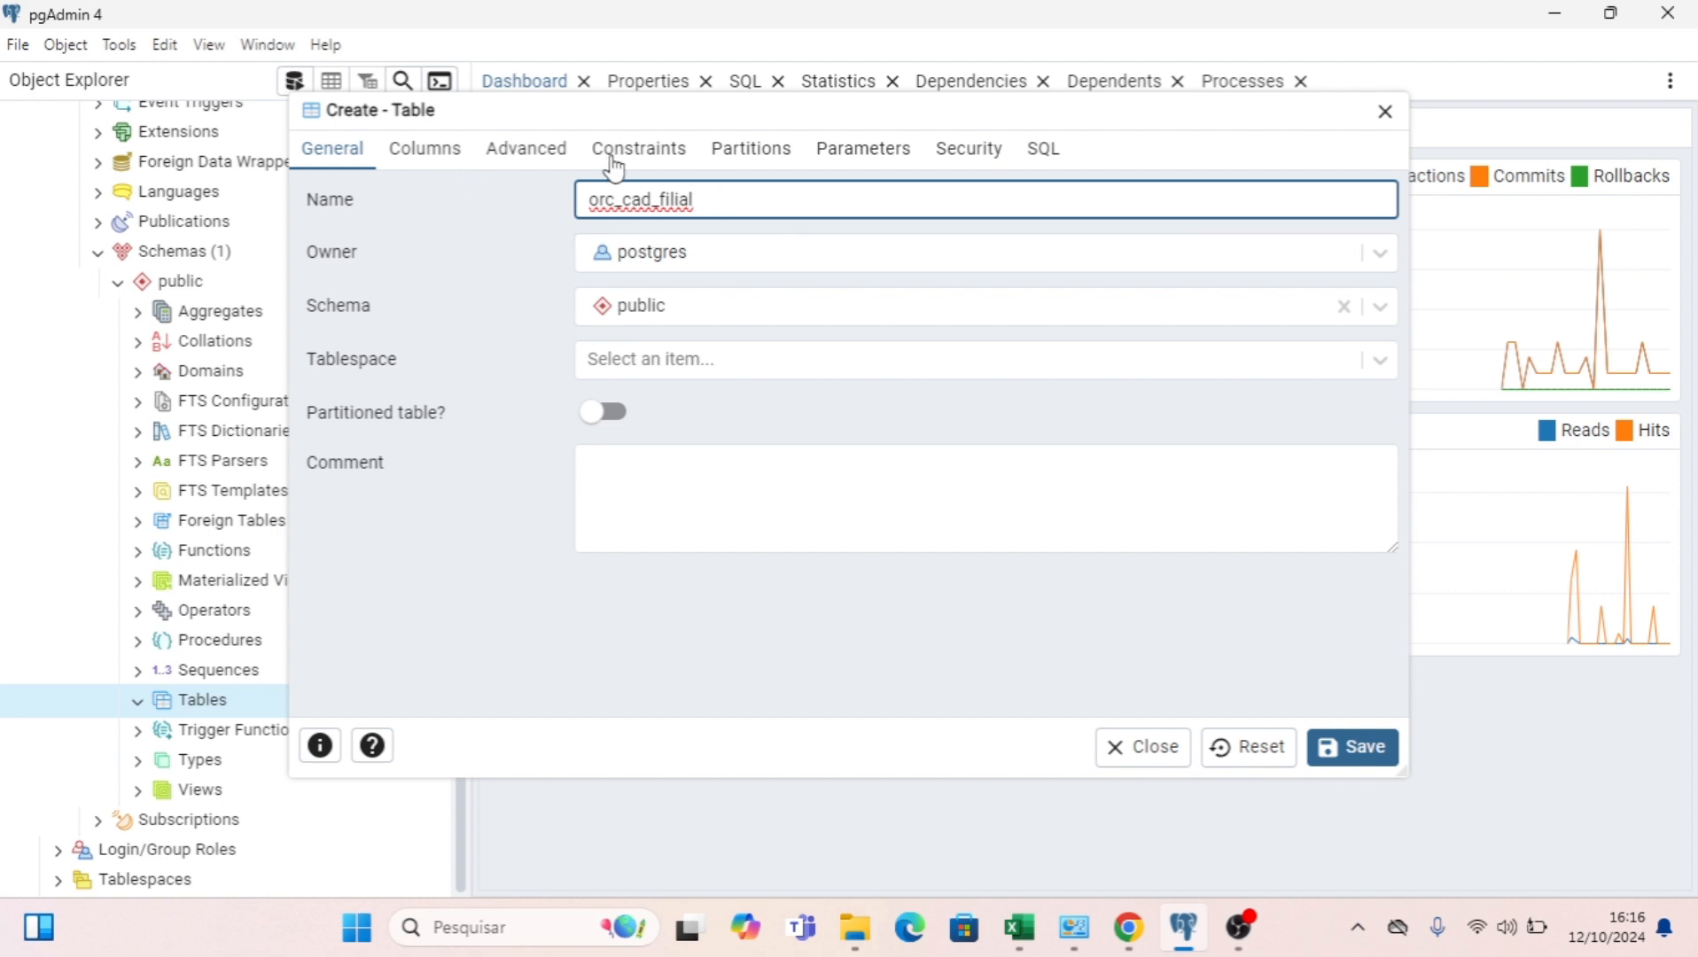
Add a column named id with the serial data type and make it Not NULL.
click(412, 153)
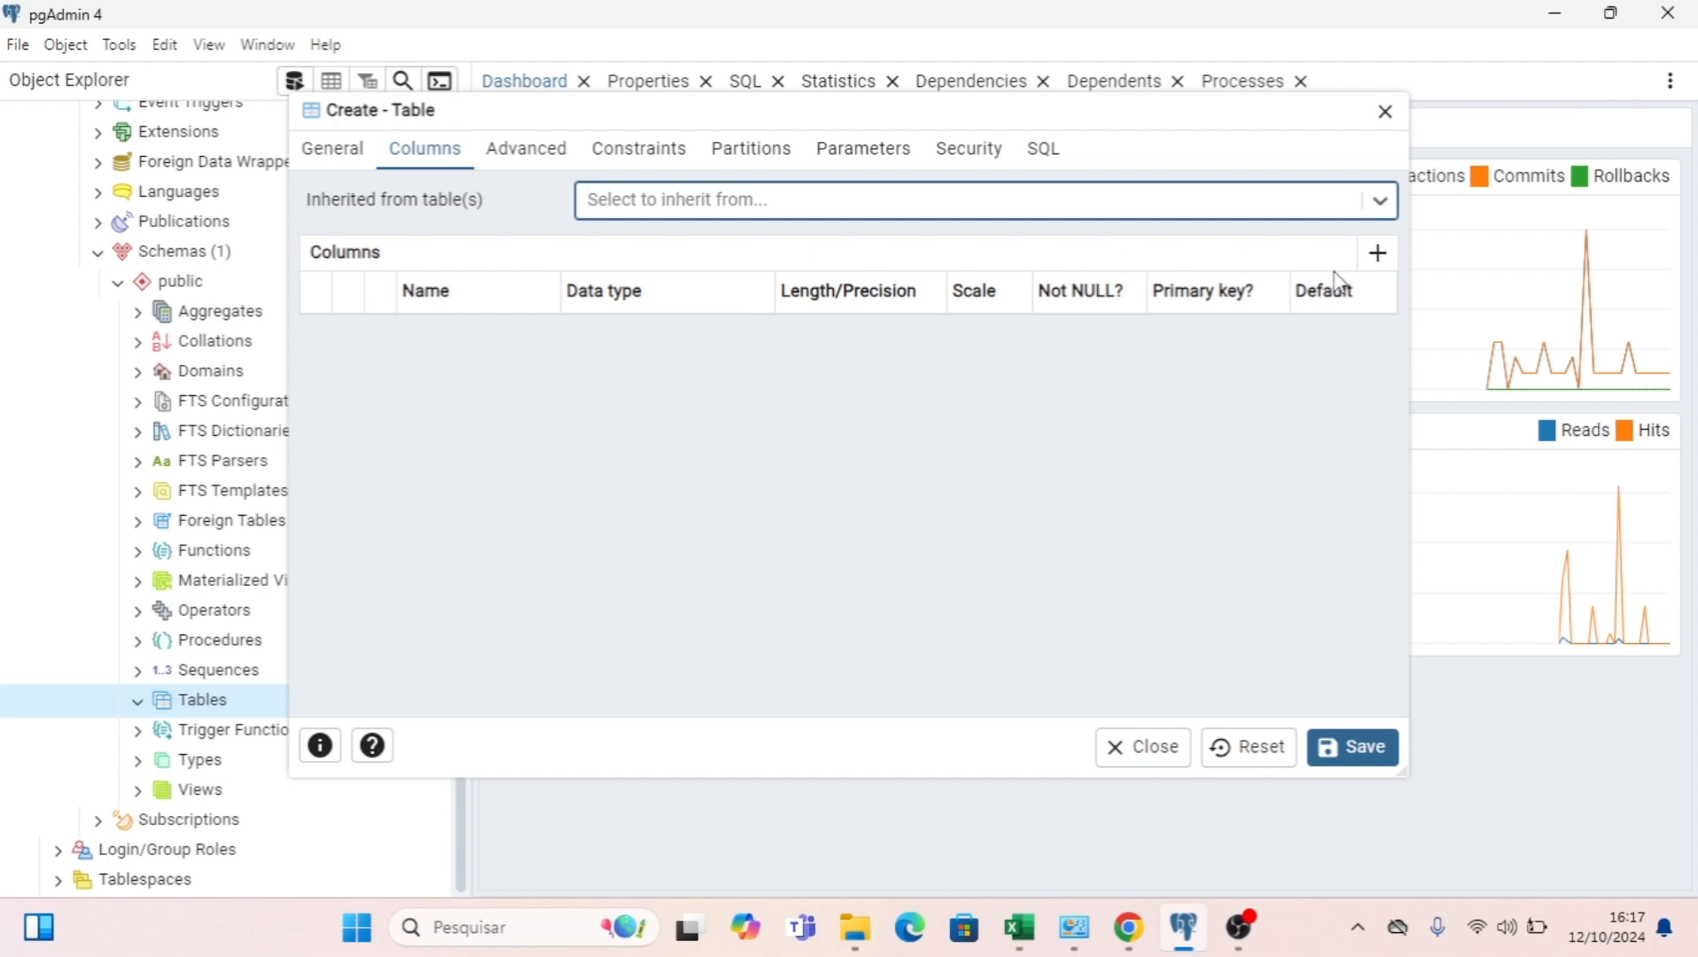
click(1377, 255)
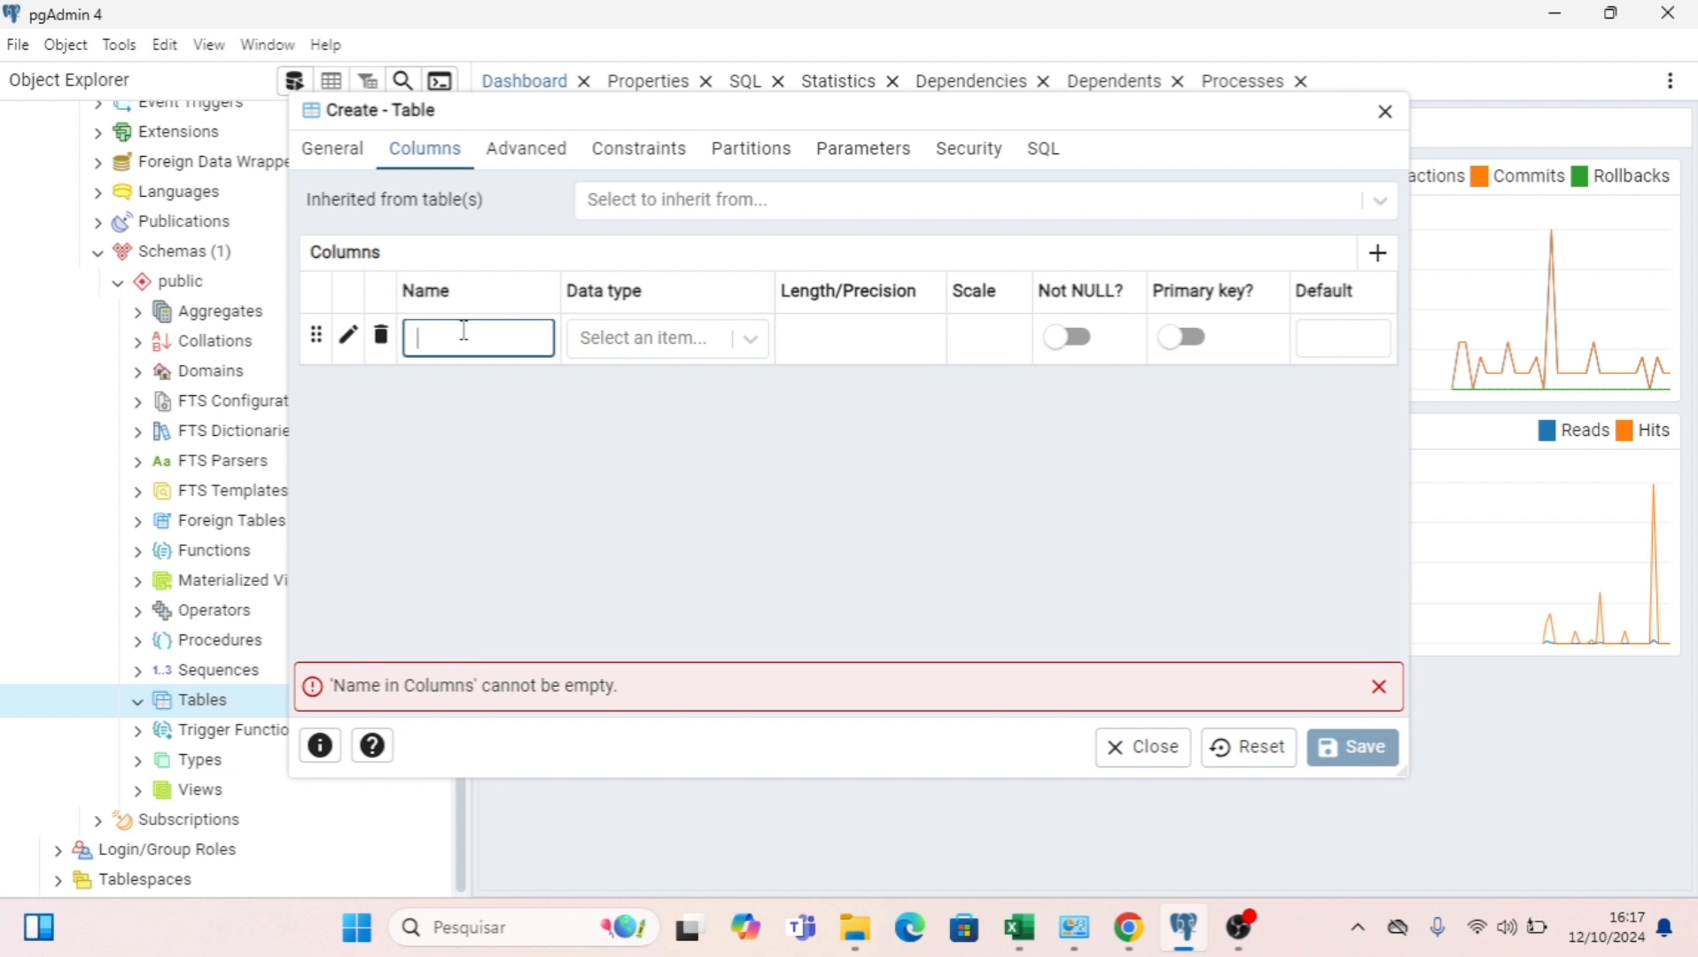
text(id)
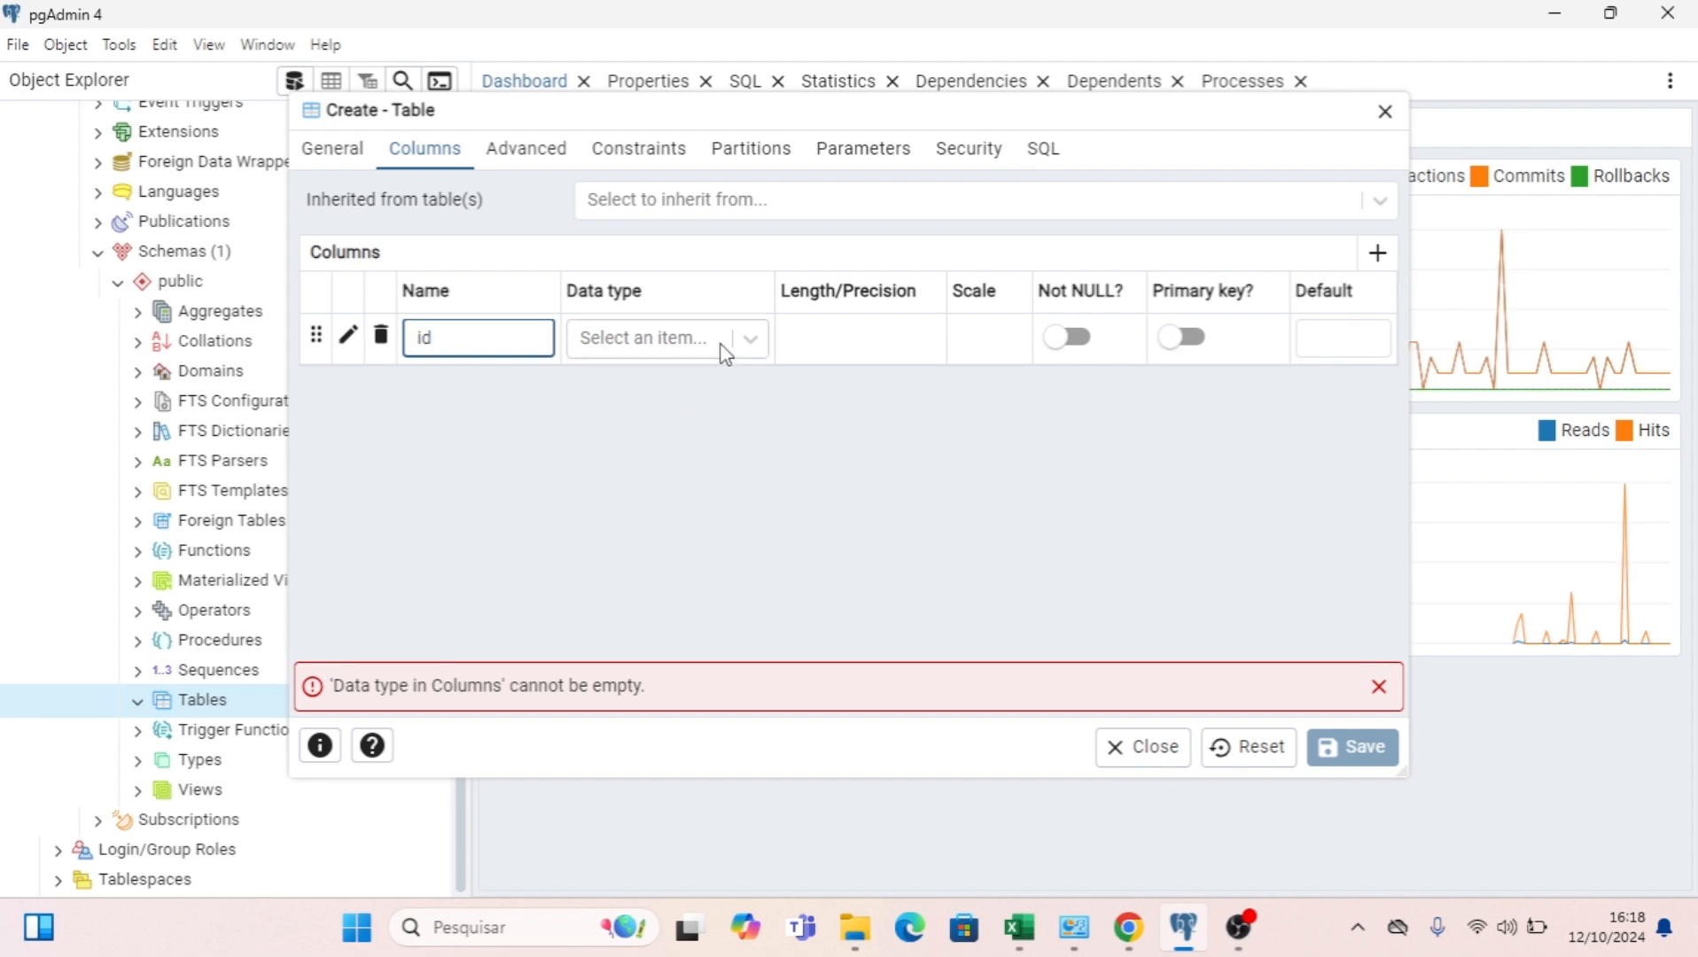
click(681, 345)
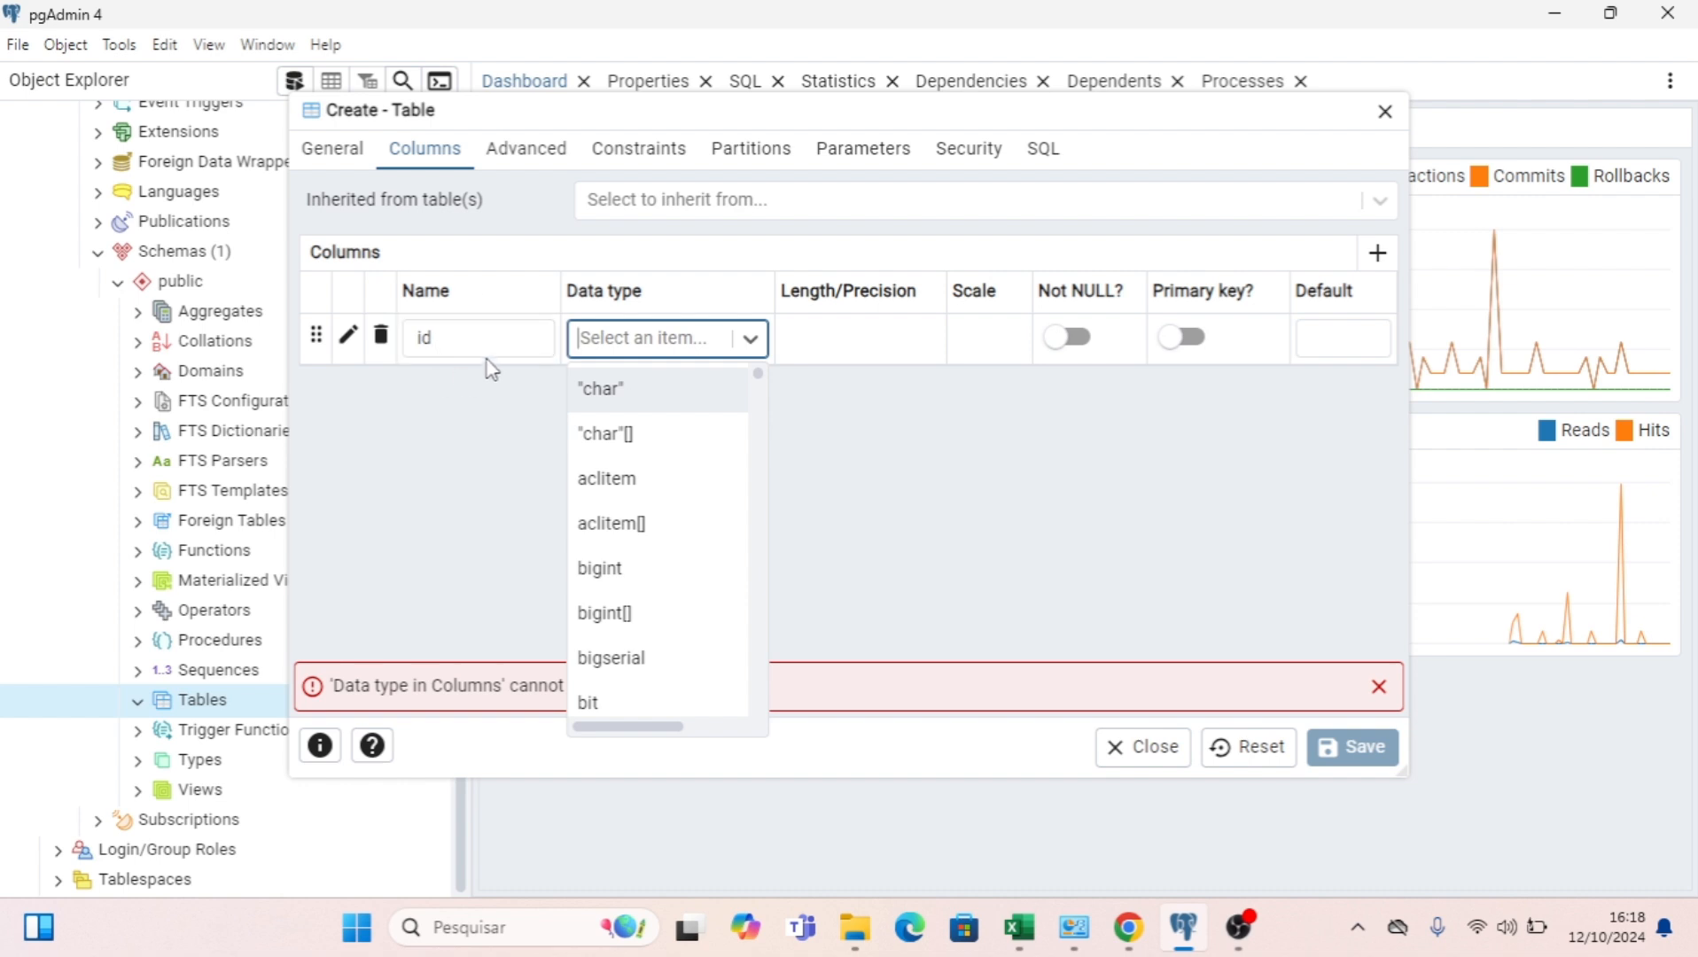
text(seriea)
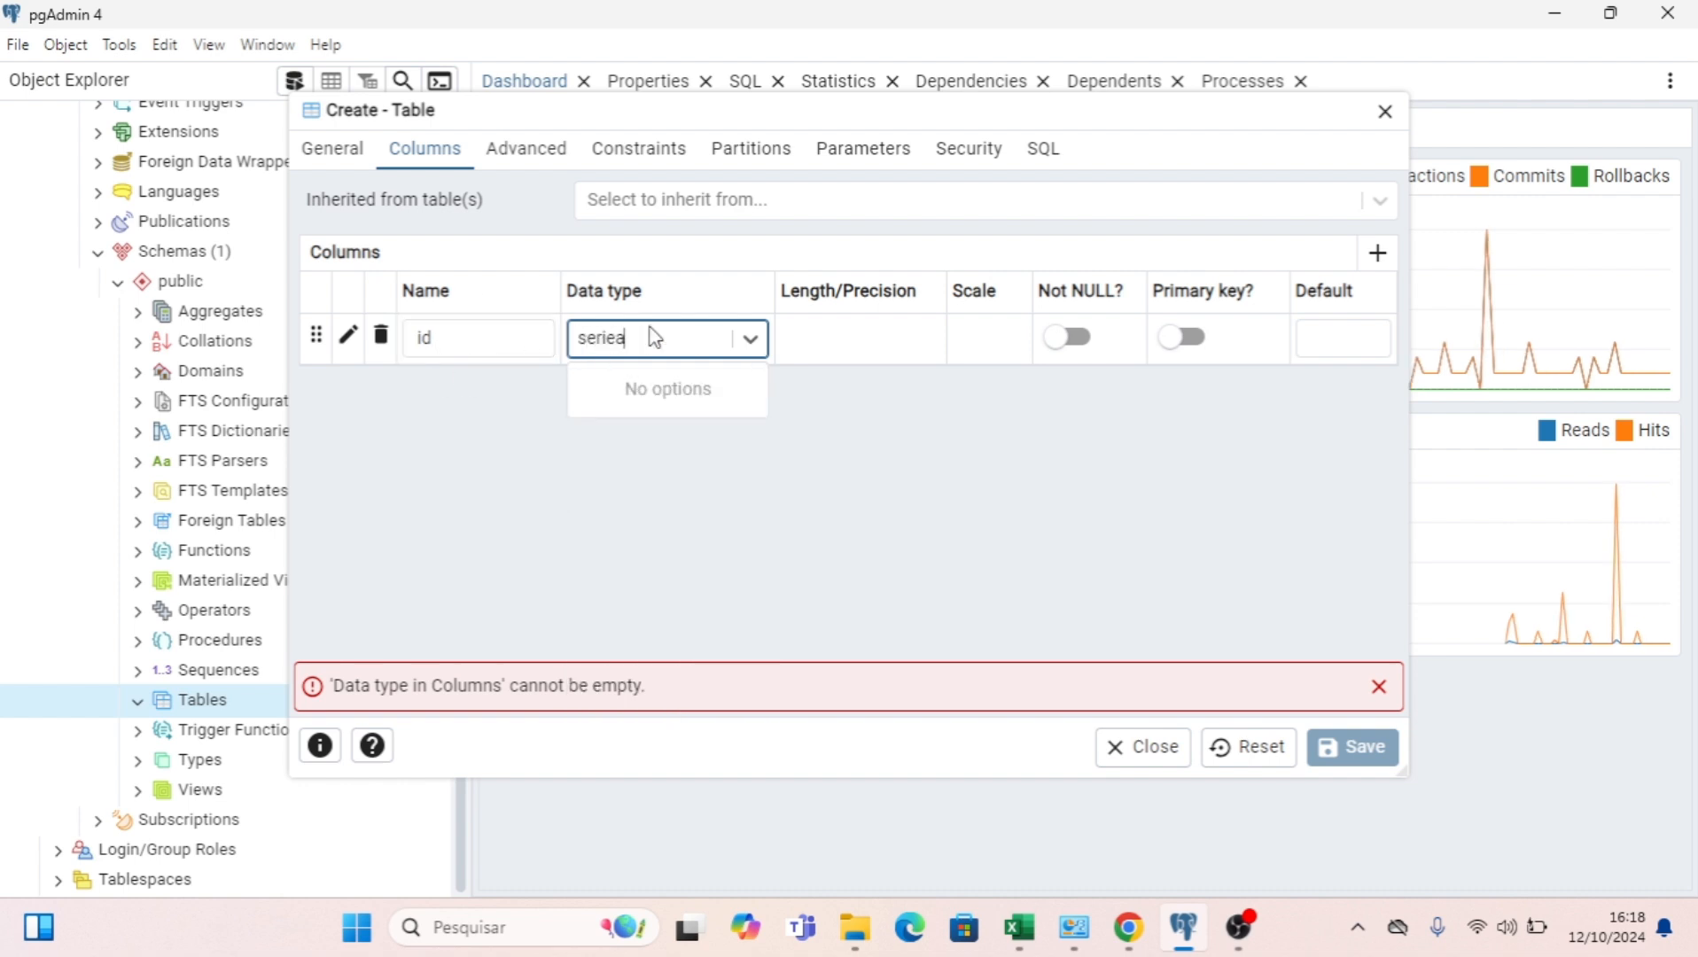
key(BackSpace)
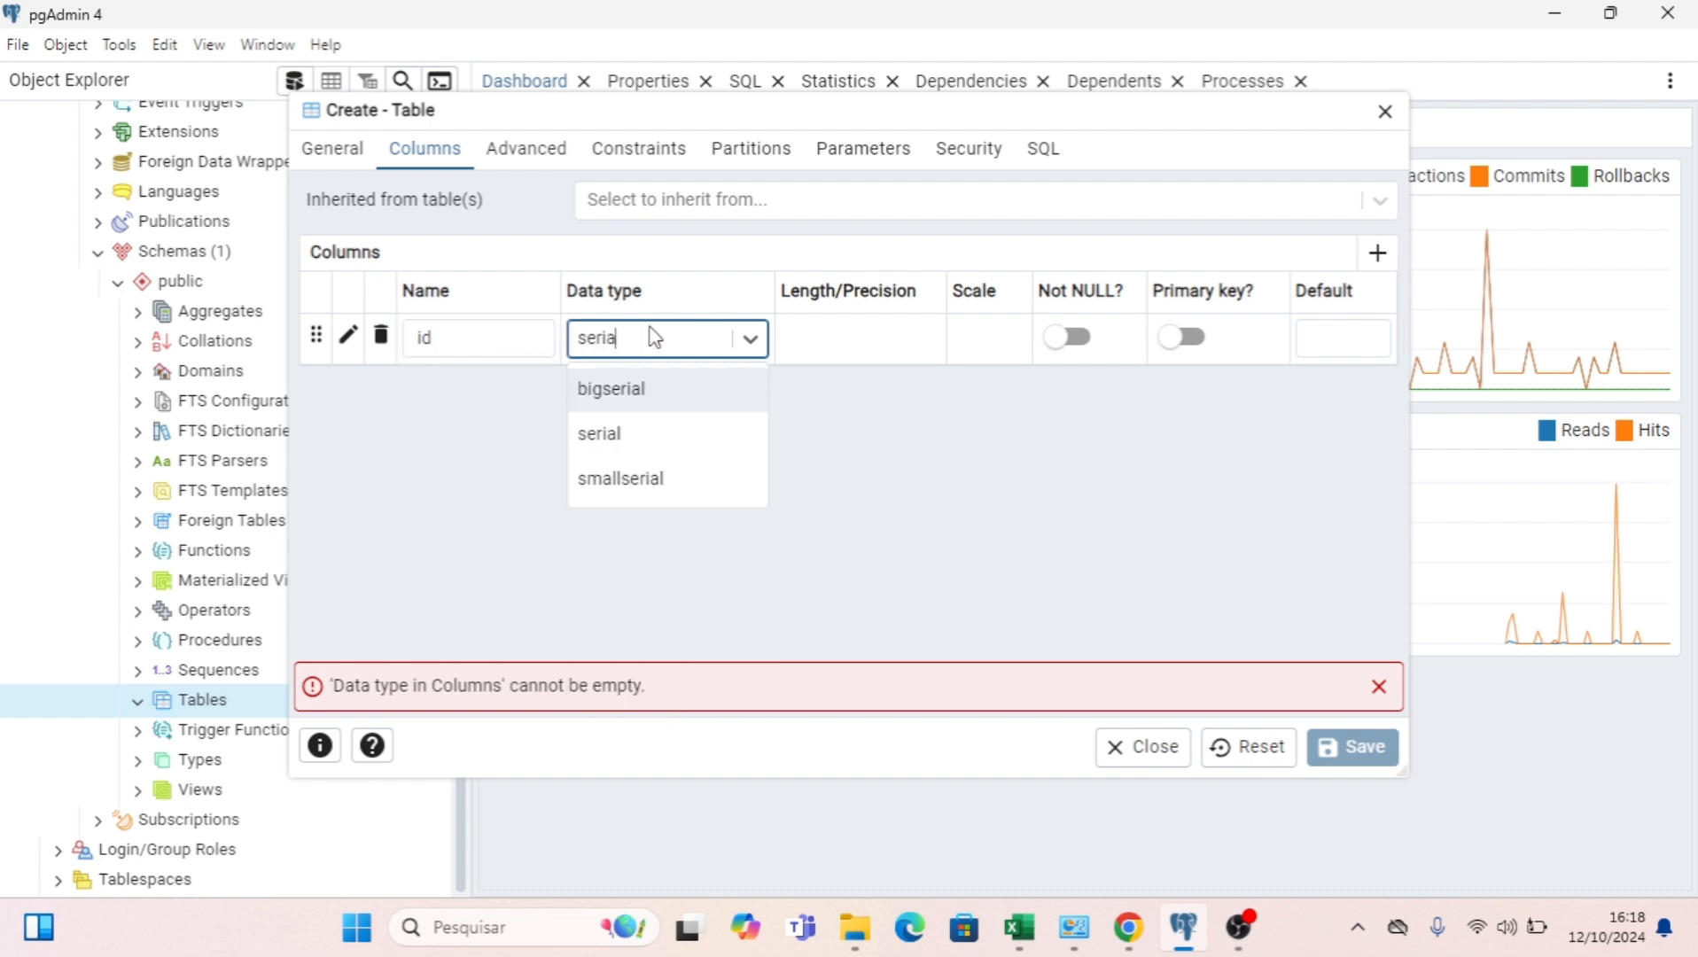
text(l)
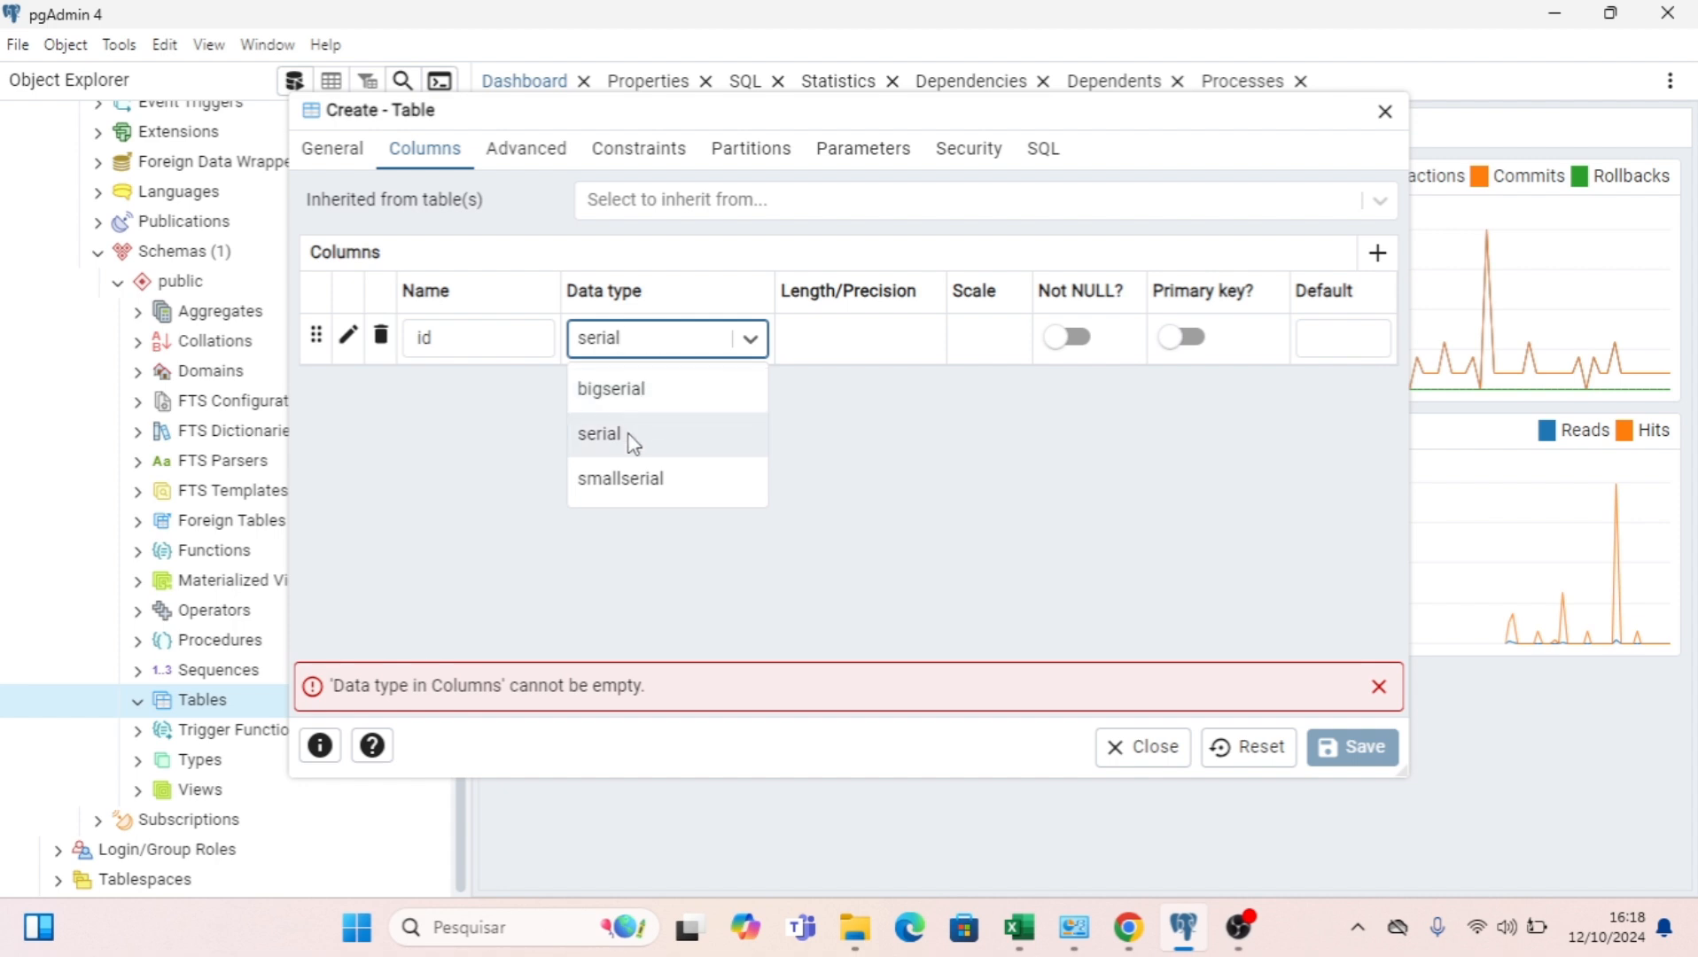
click(628, 445)
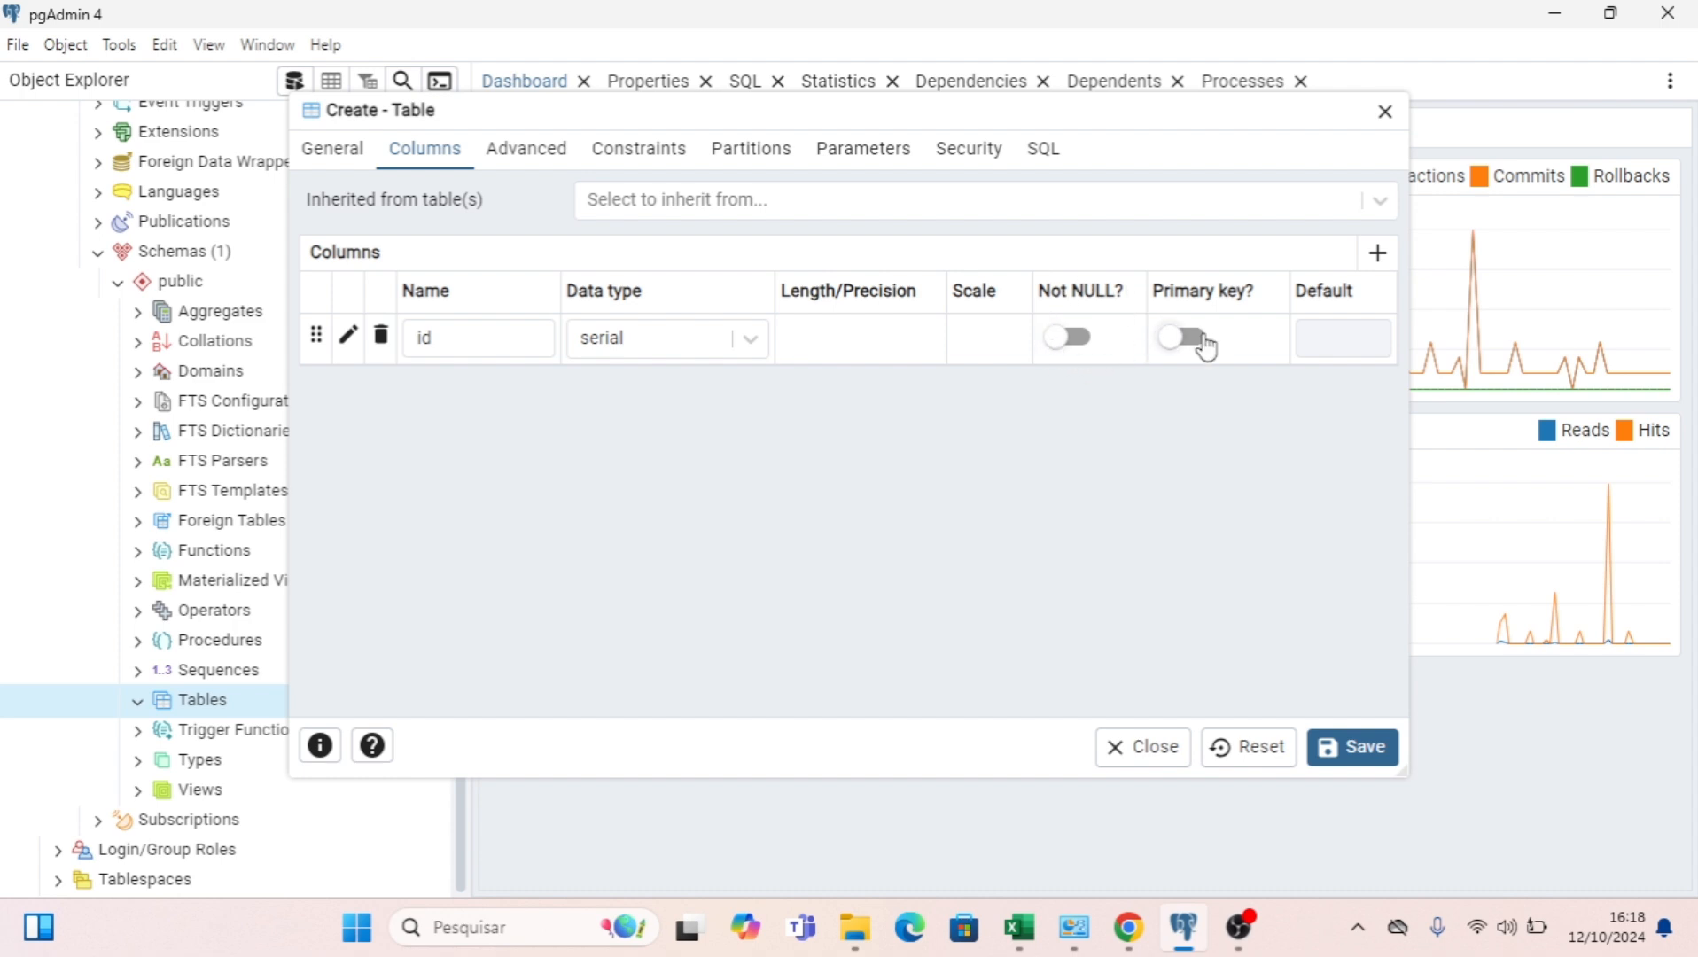
click(1077, 355)
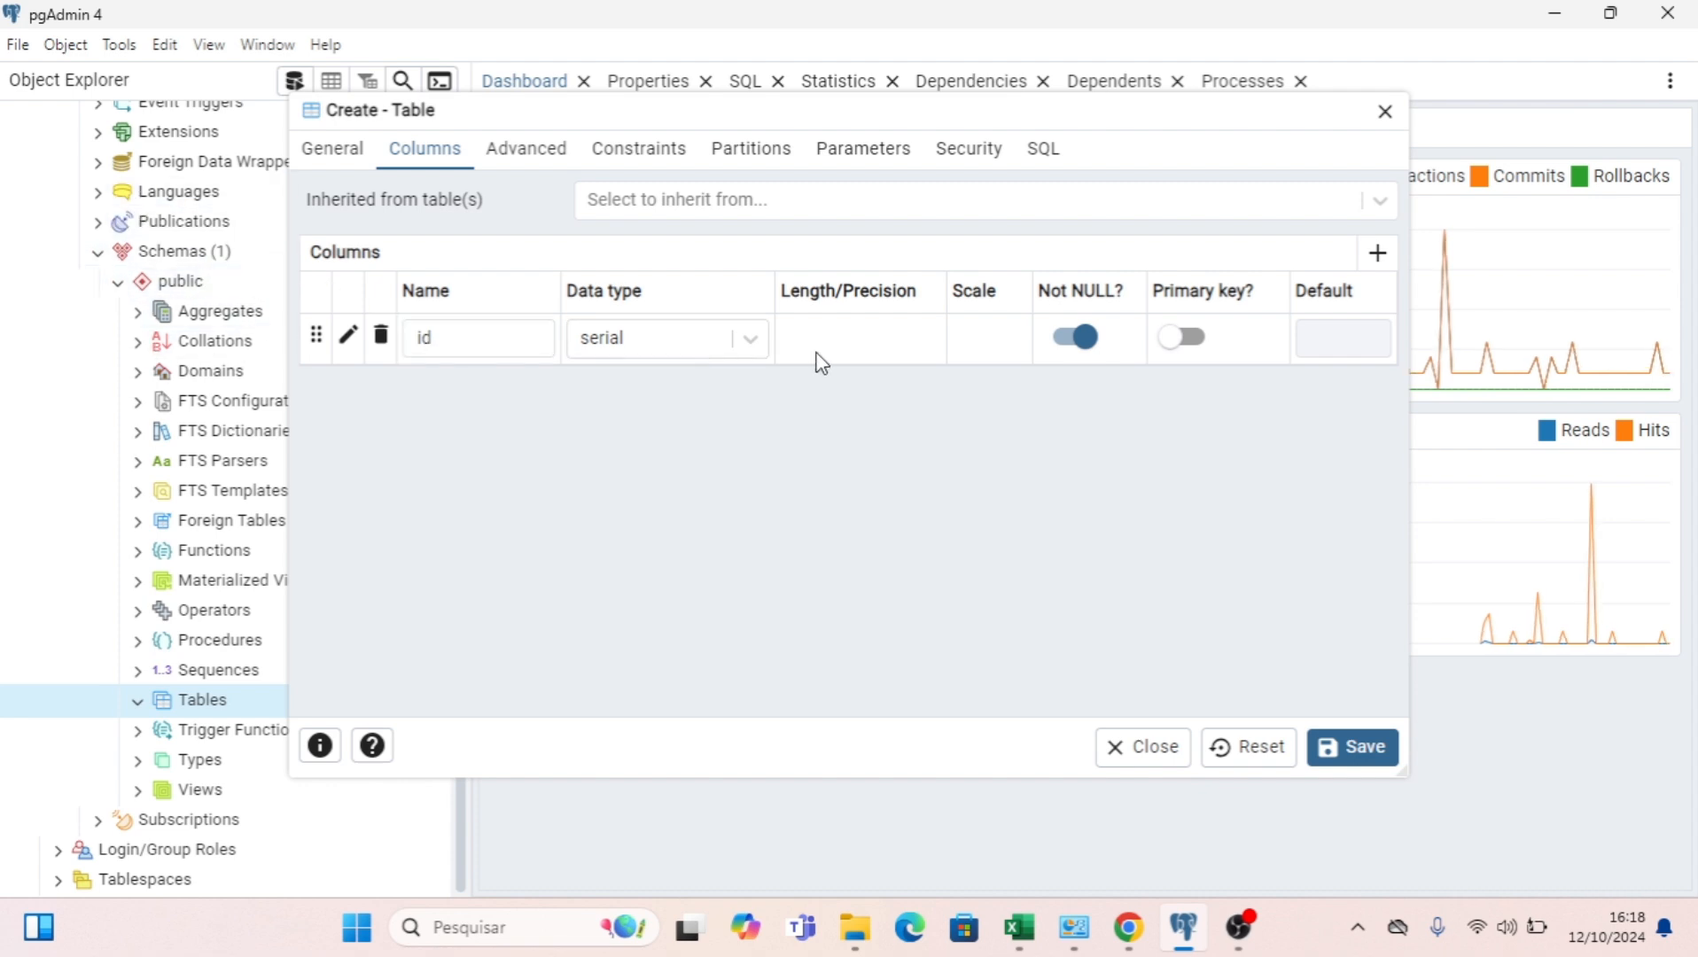
Add a Not NULL text column named nome_filial as the primary key, and save the table.
click(1374, 261)
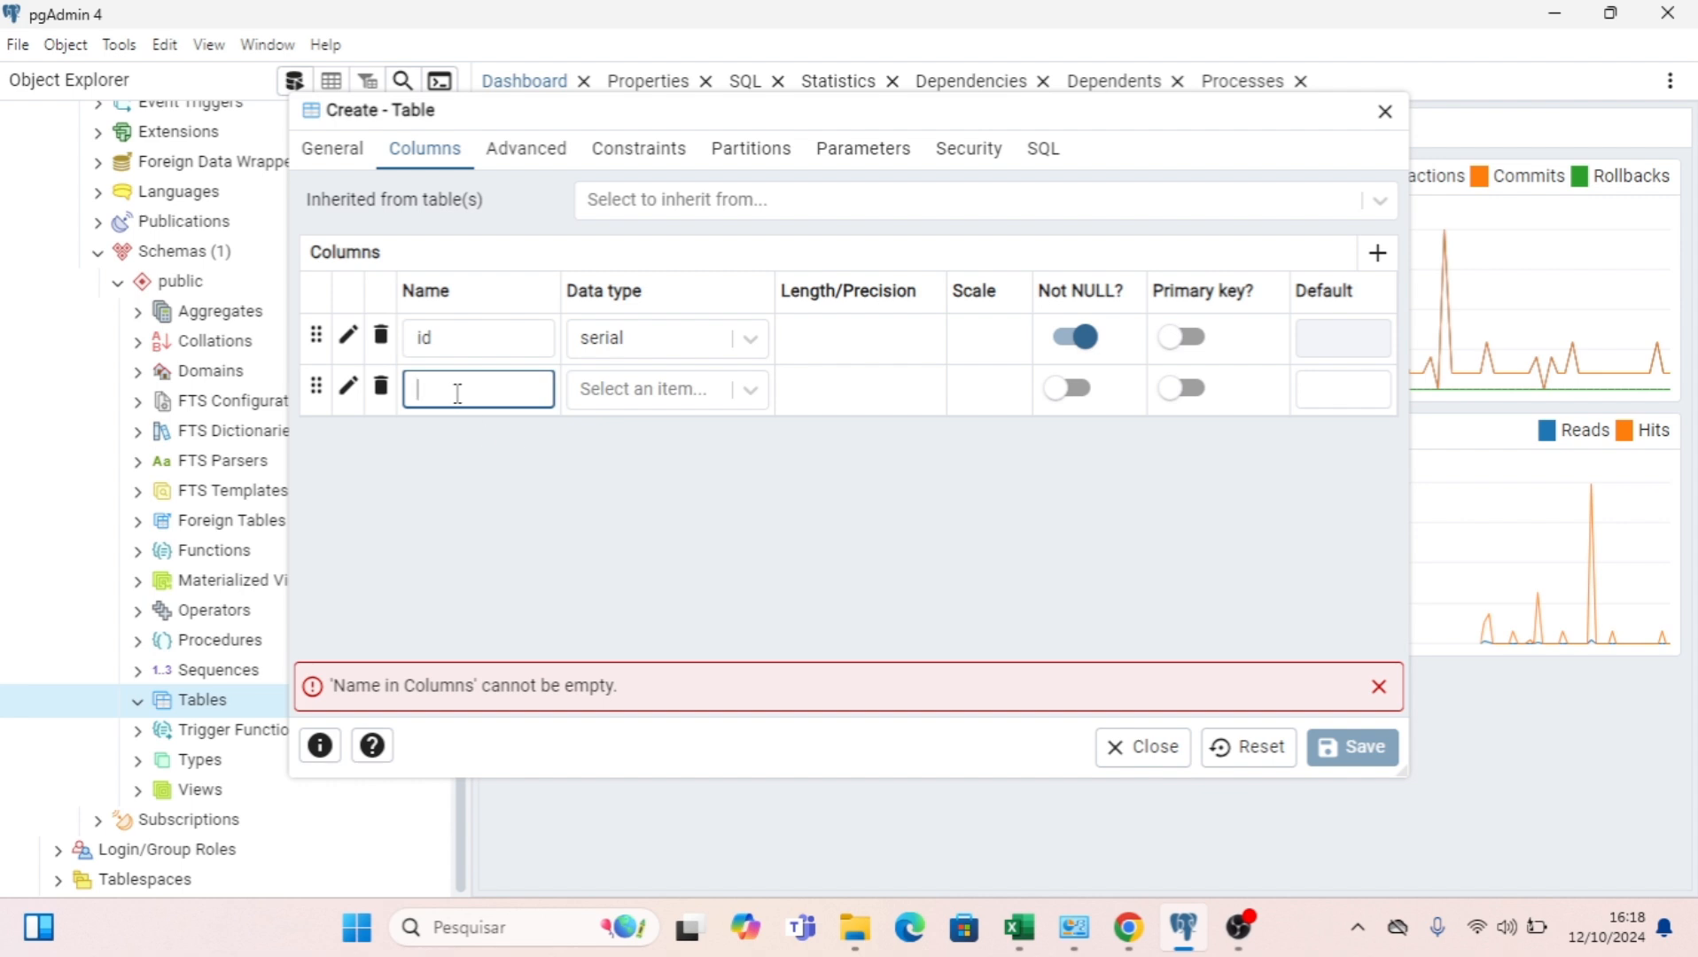
text(nome)
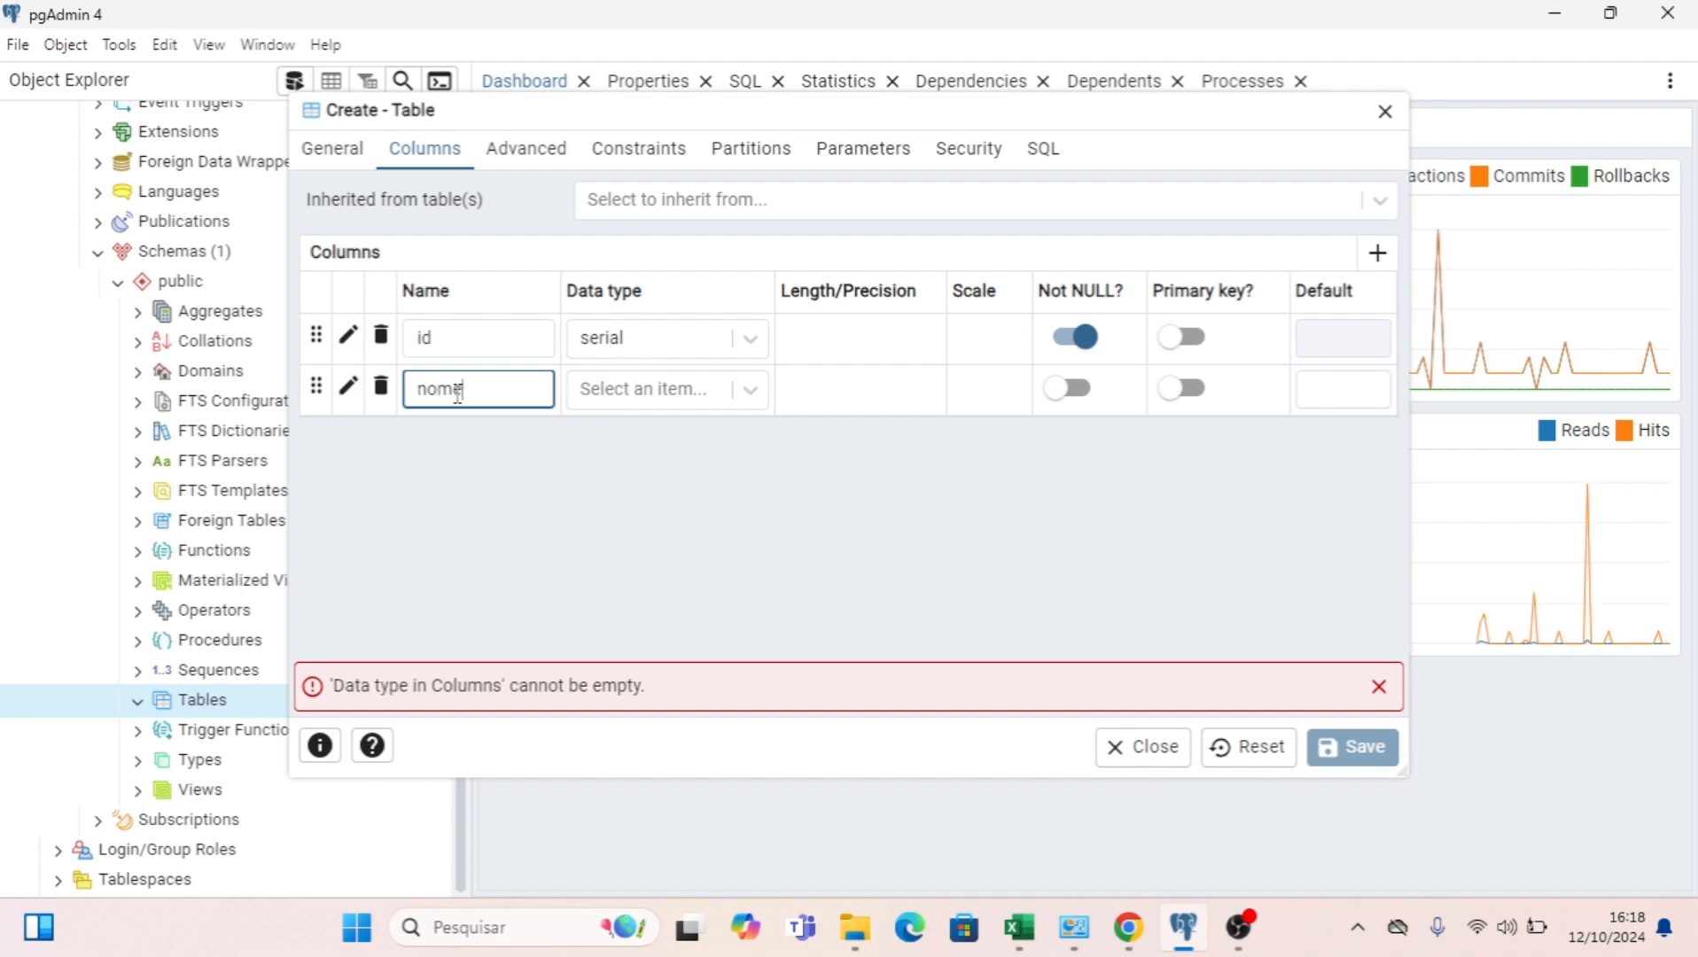
text(_filial)
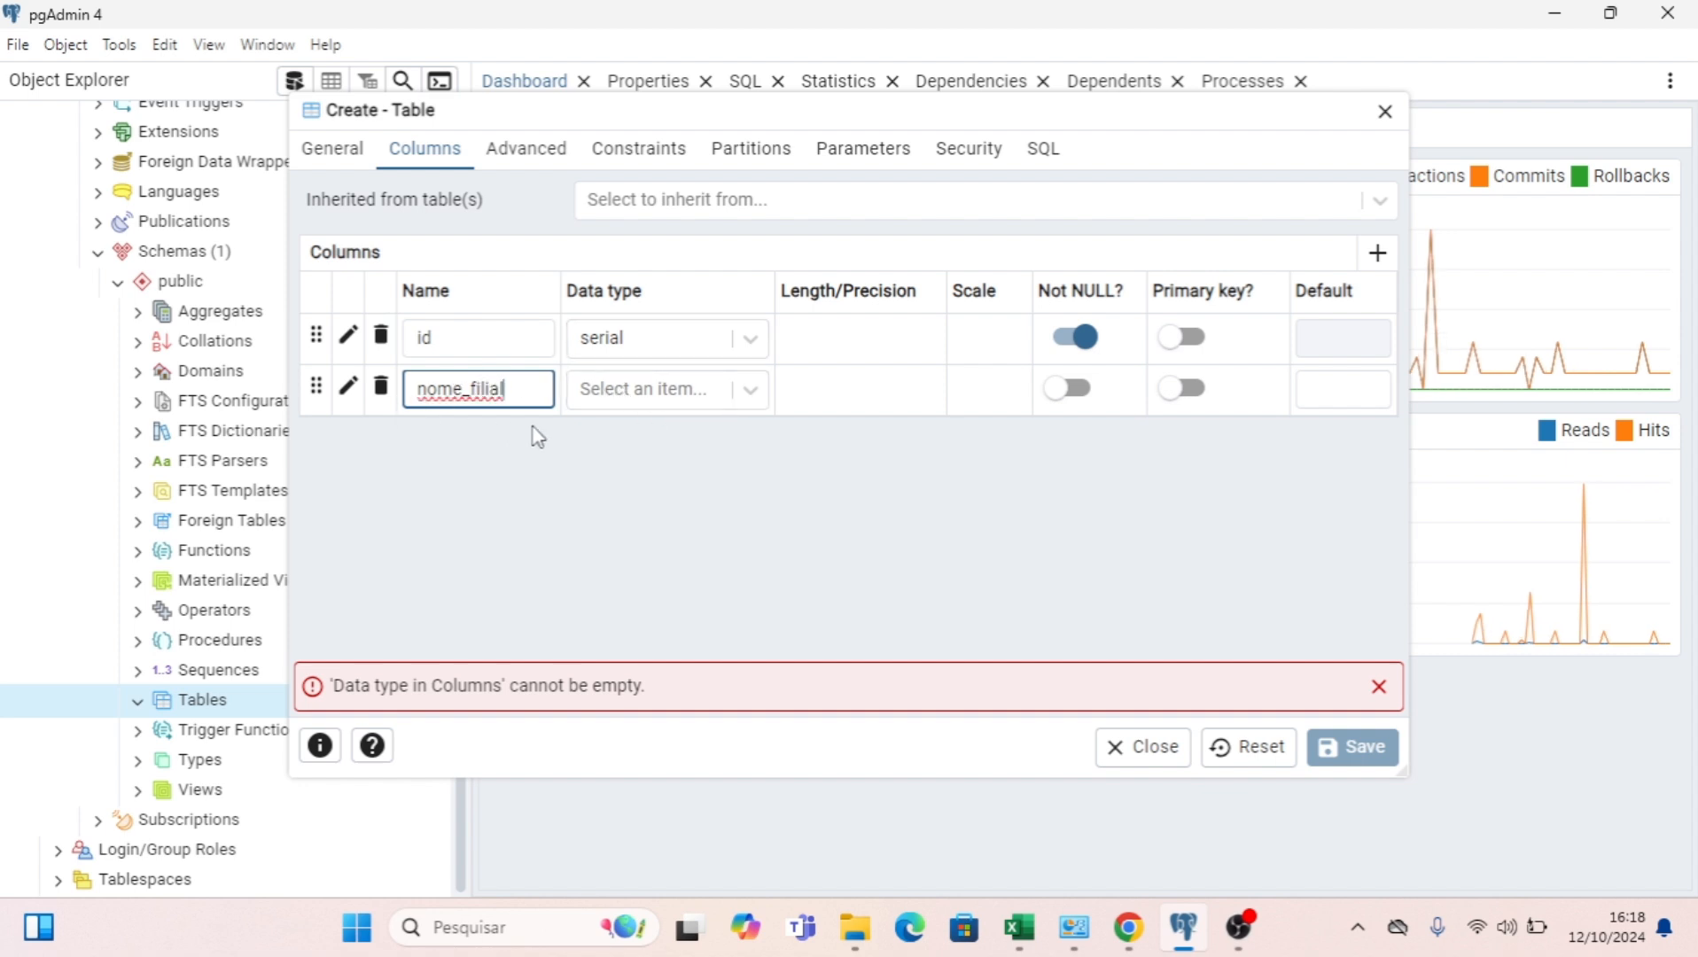
click(680, 390)
text(text)
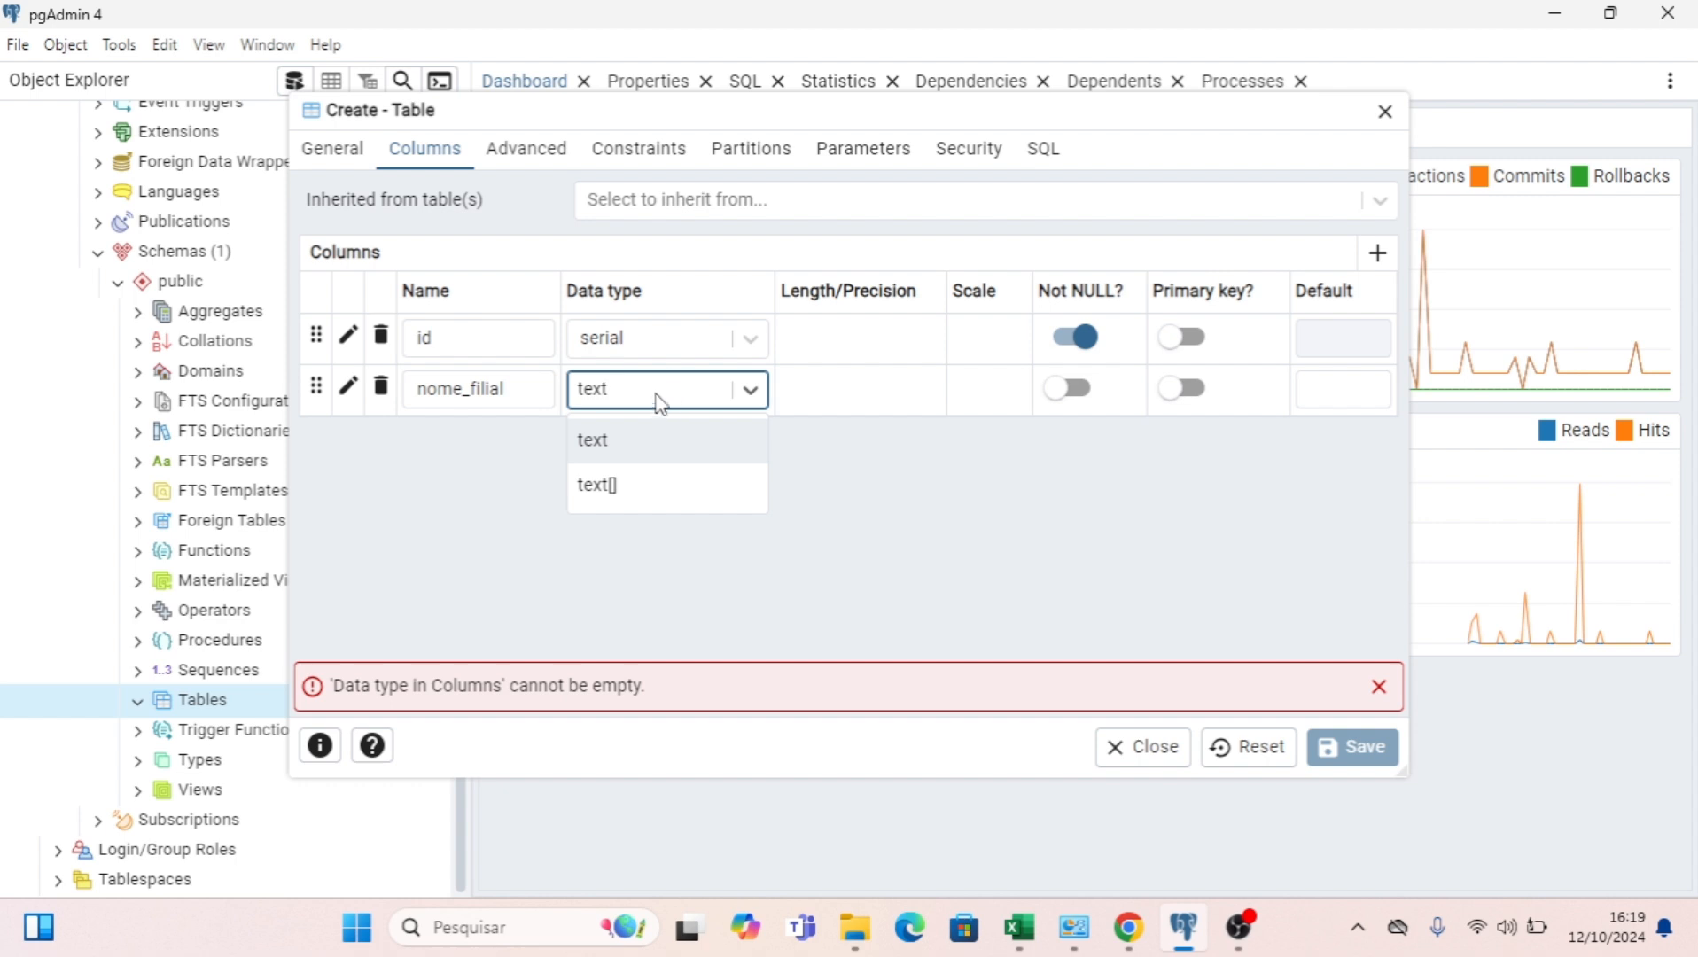
click(633, 441)
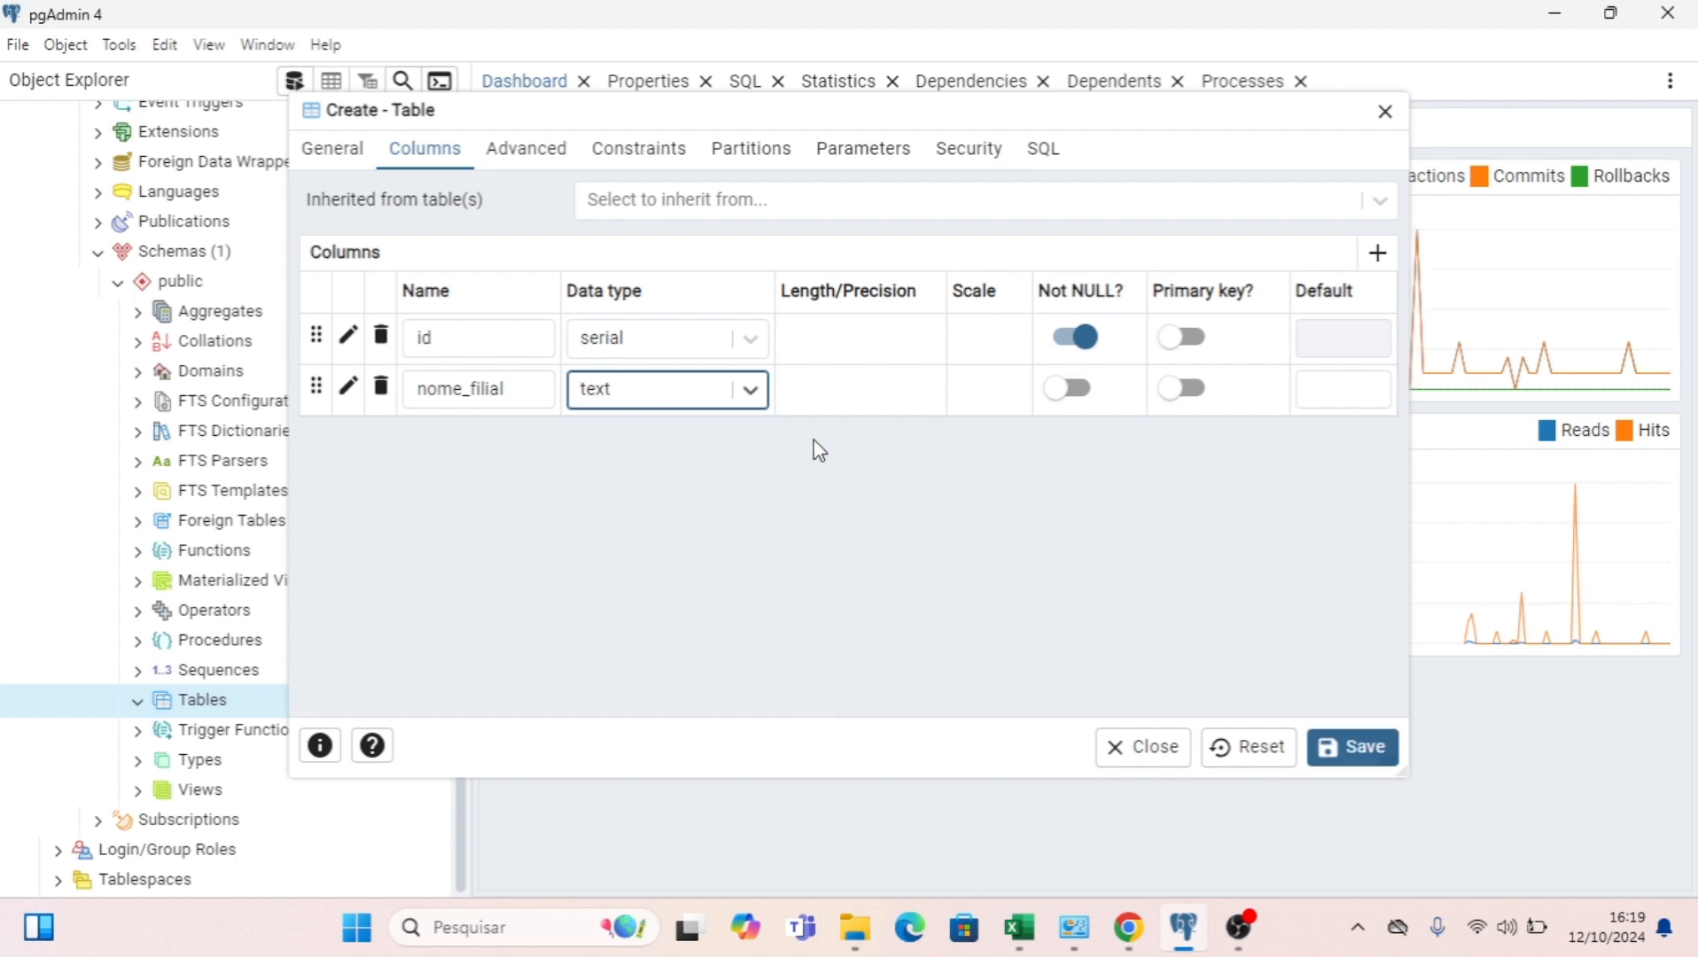
click(1073, 389)
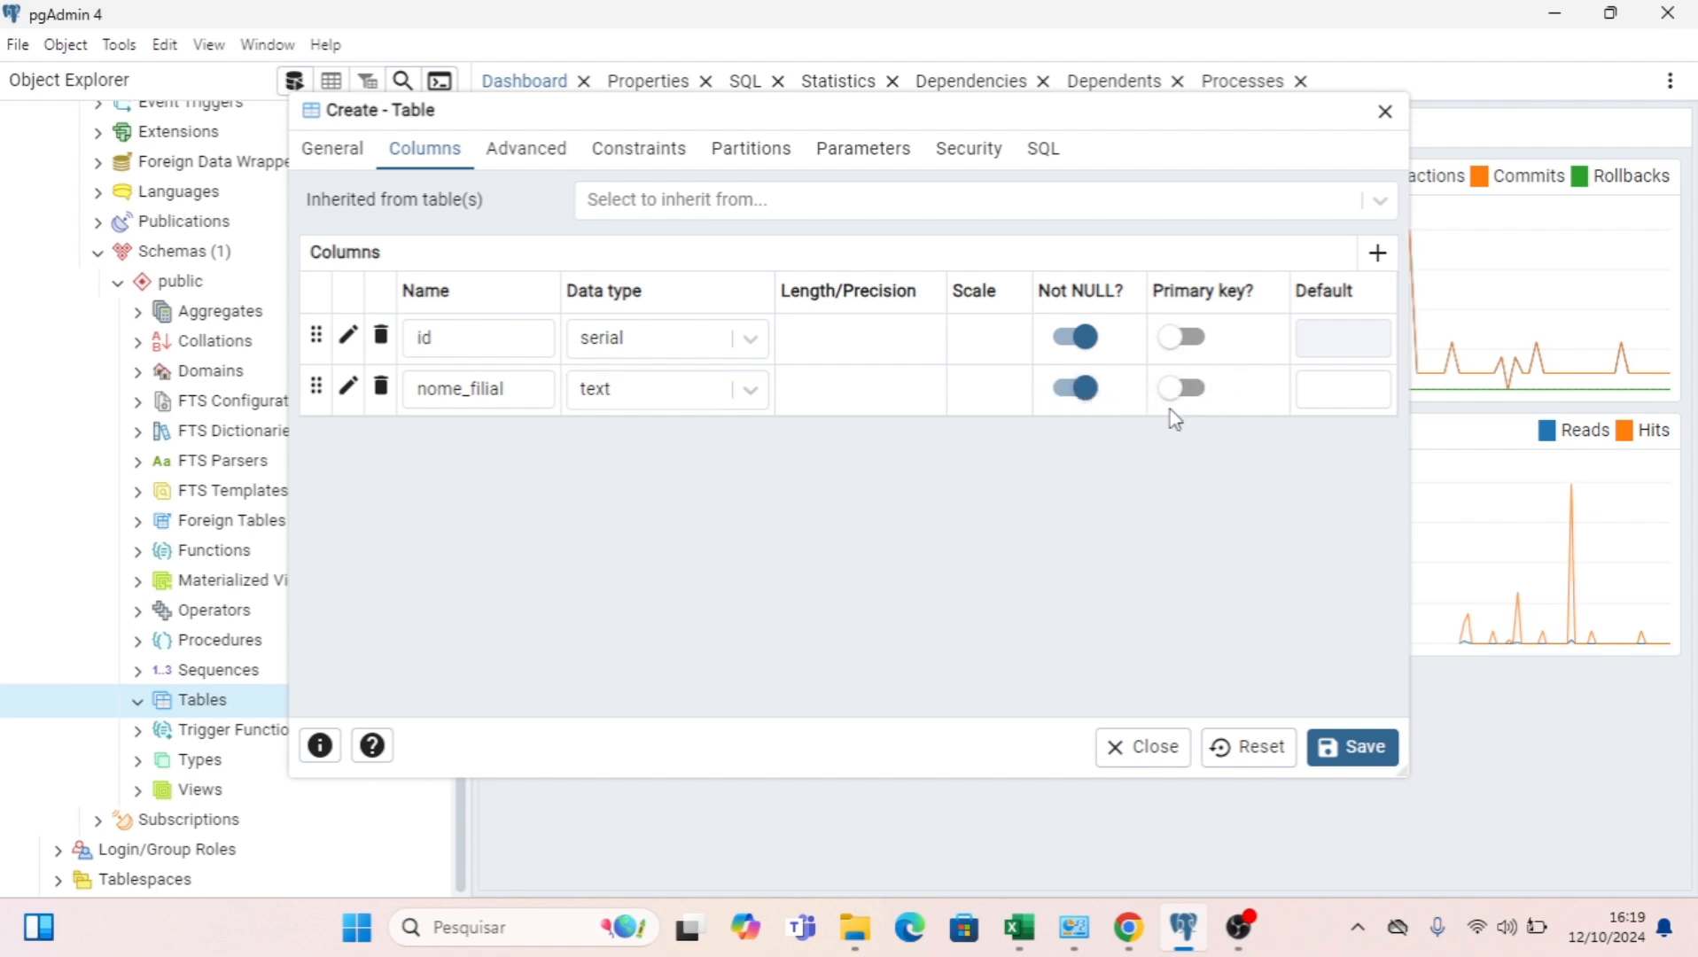
click(1191, 394)
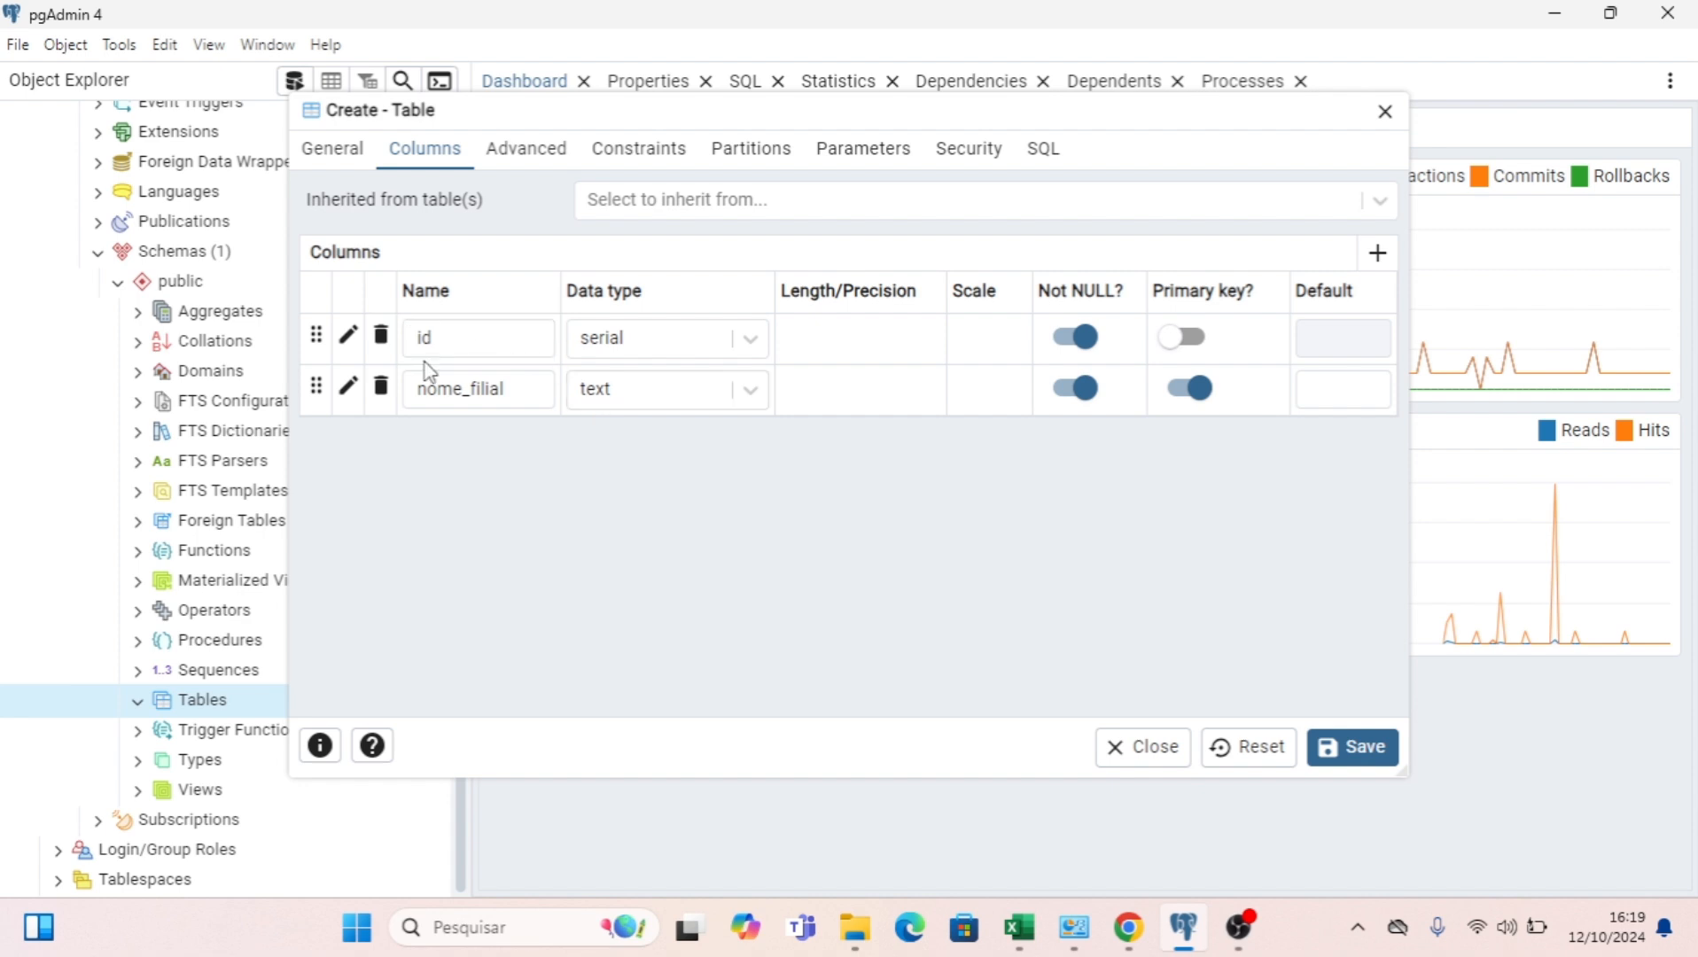
click(475, 379)
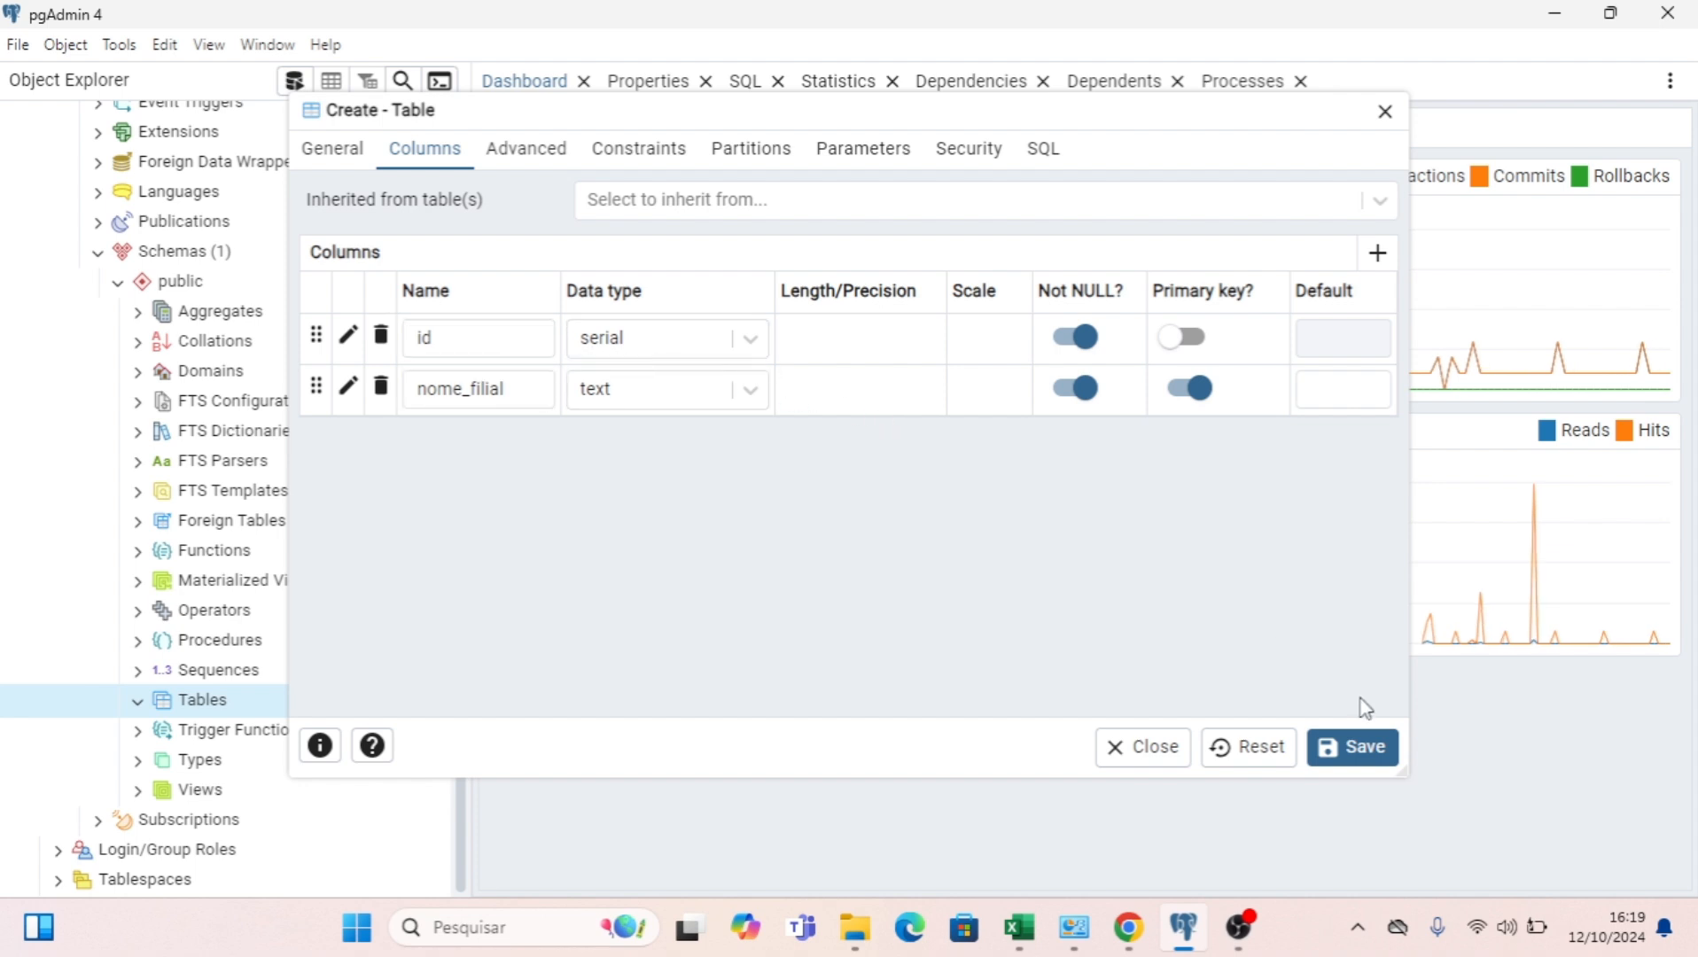
click(1356, 747)
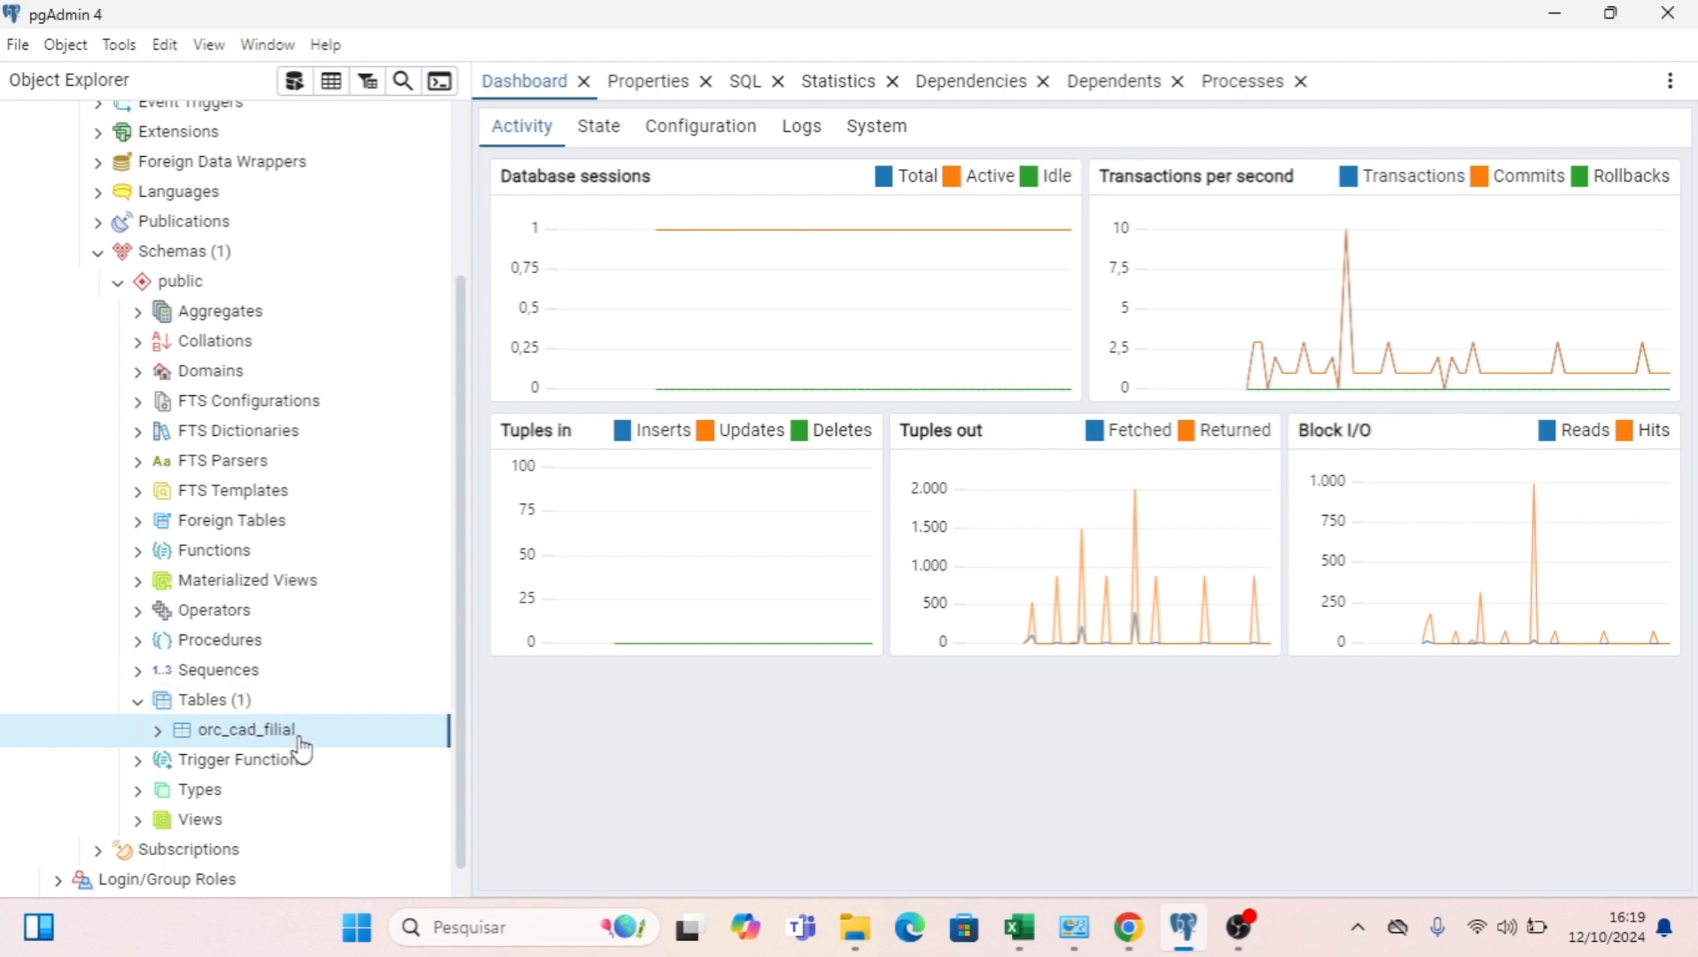
Generate a SELECT script for the orc_cad_filial table, run it, and enlarge the results area.
mouse_move(301, 748)
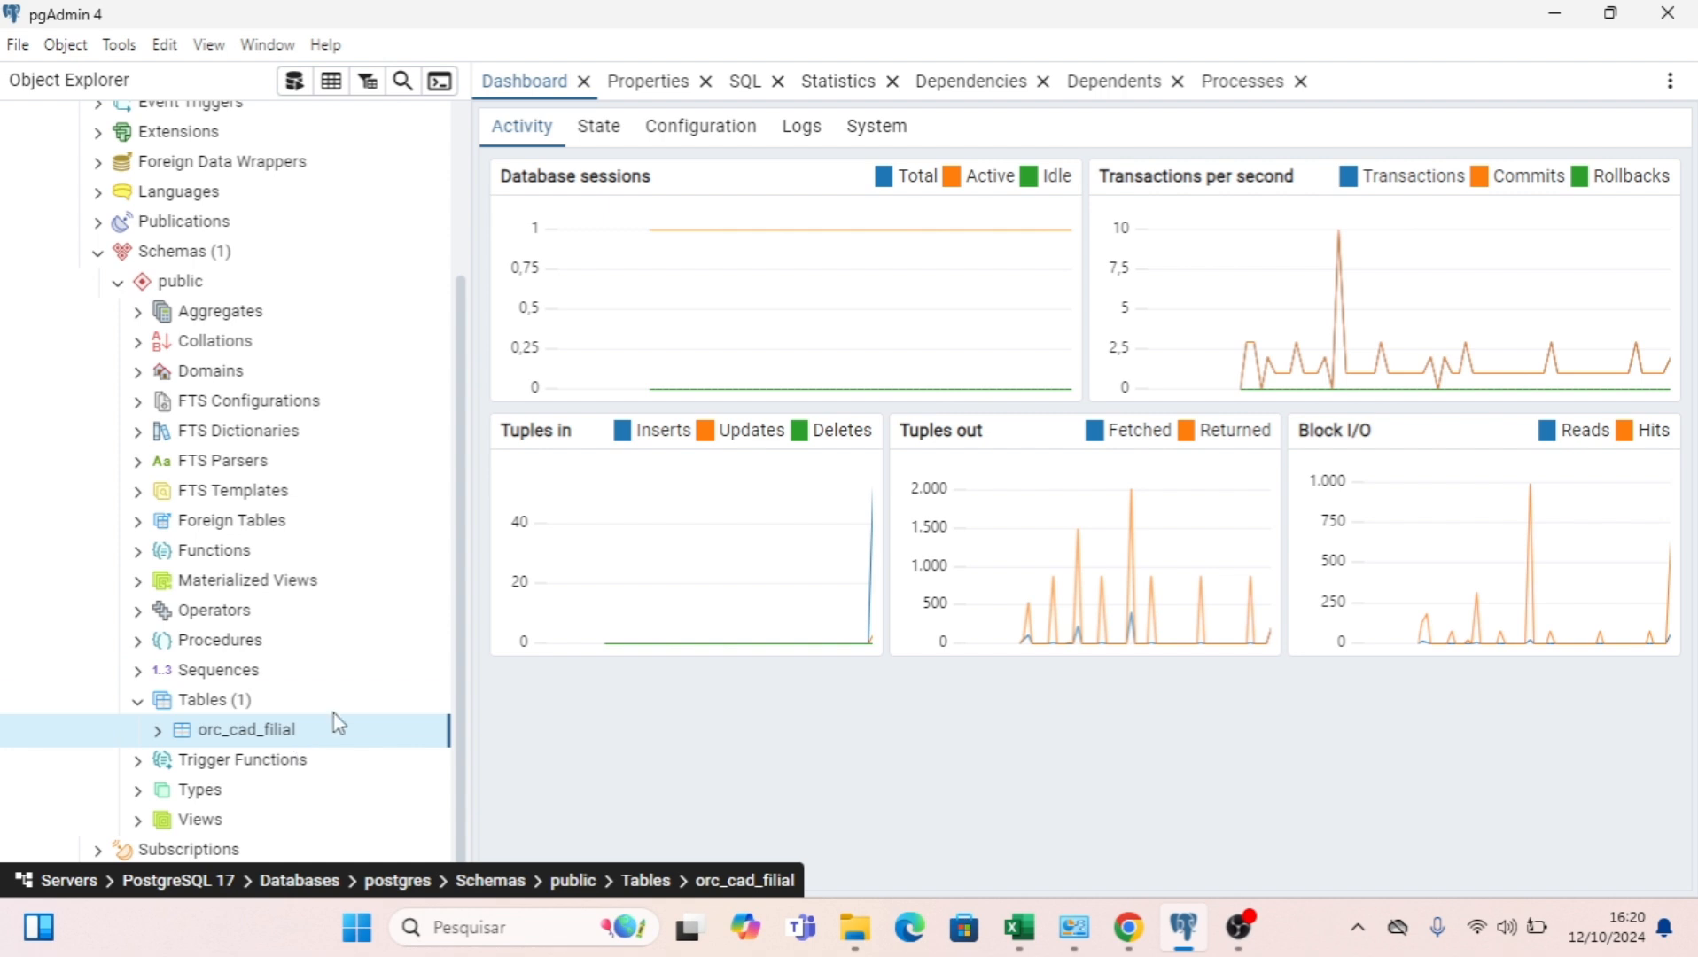
right_click(279, 747)
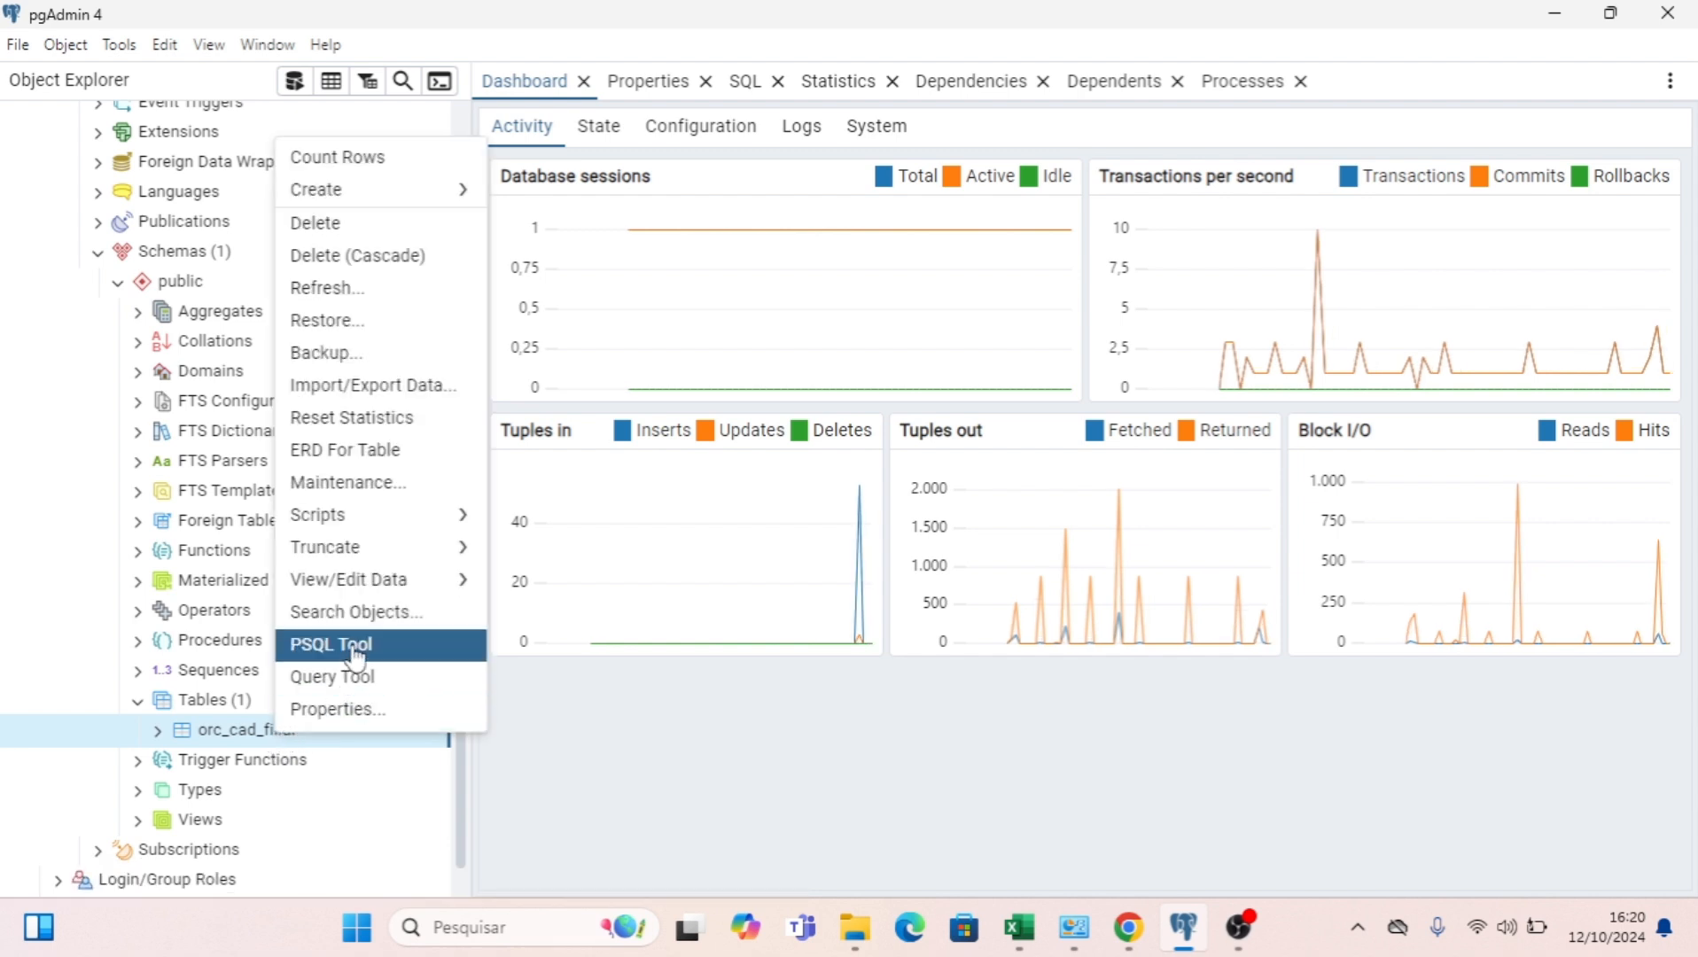
mouse_move(408, 527)
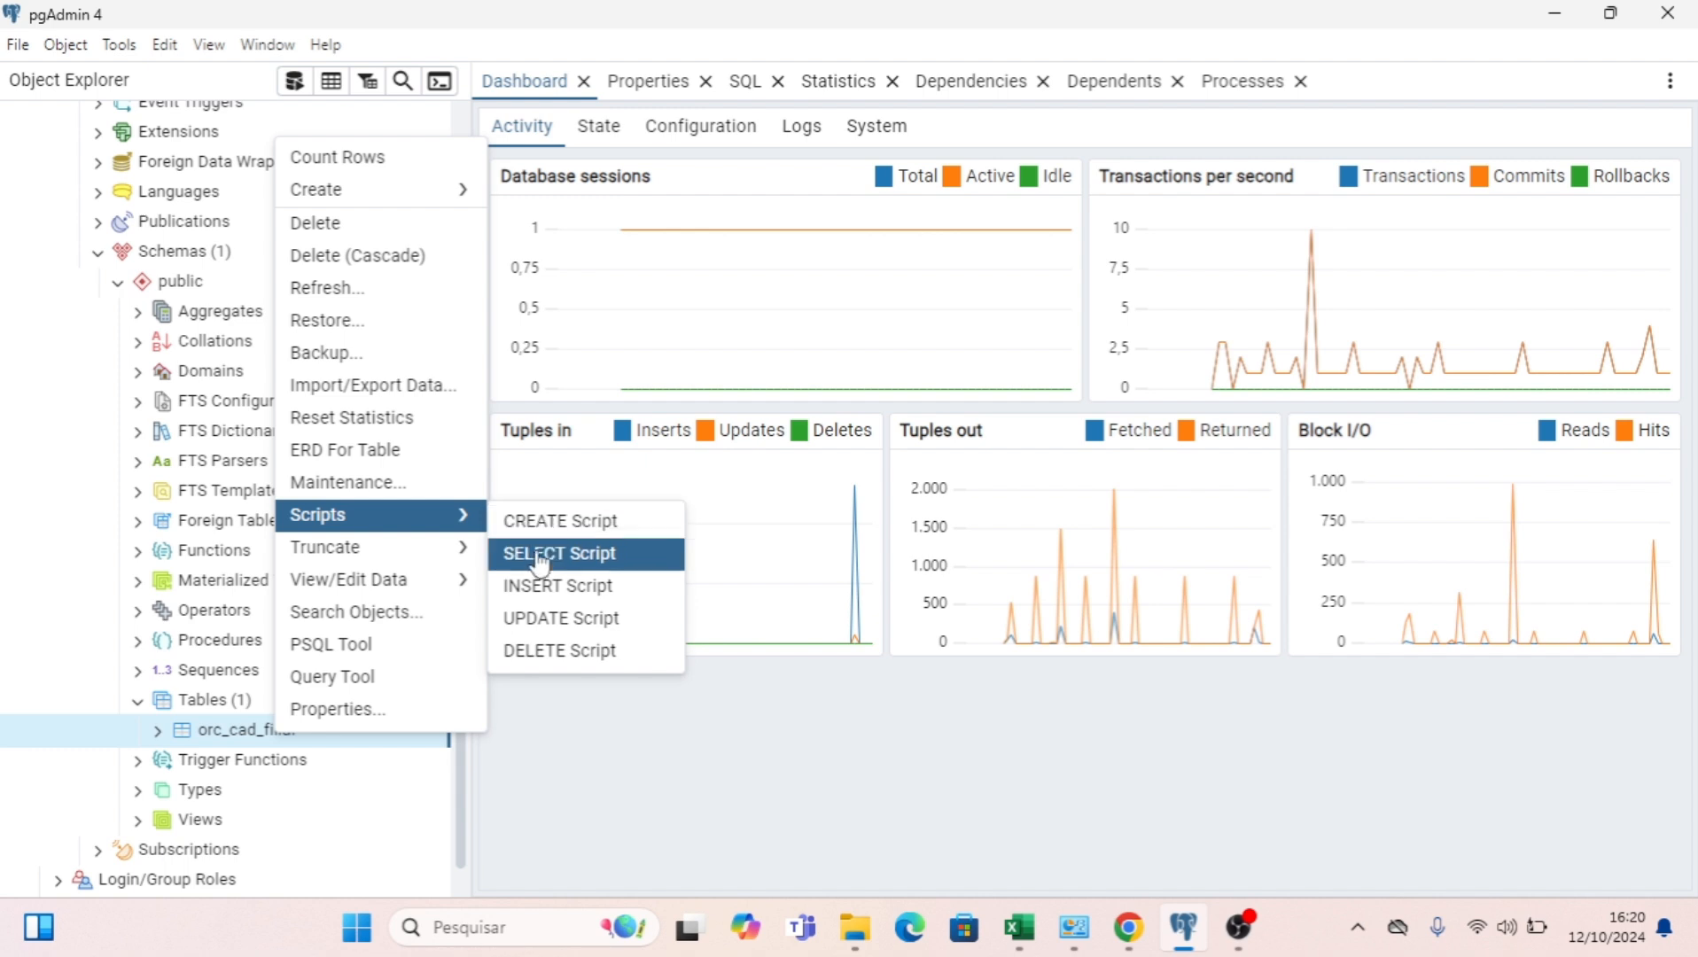
click(585, 556)
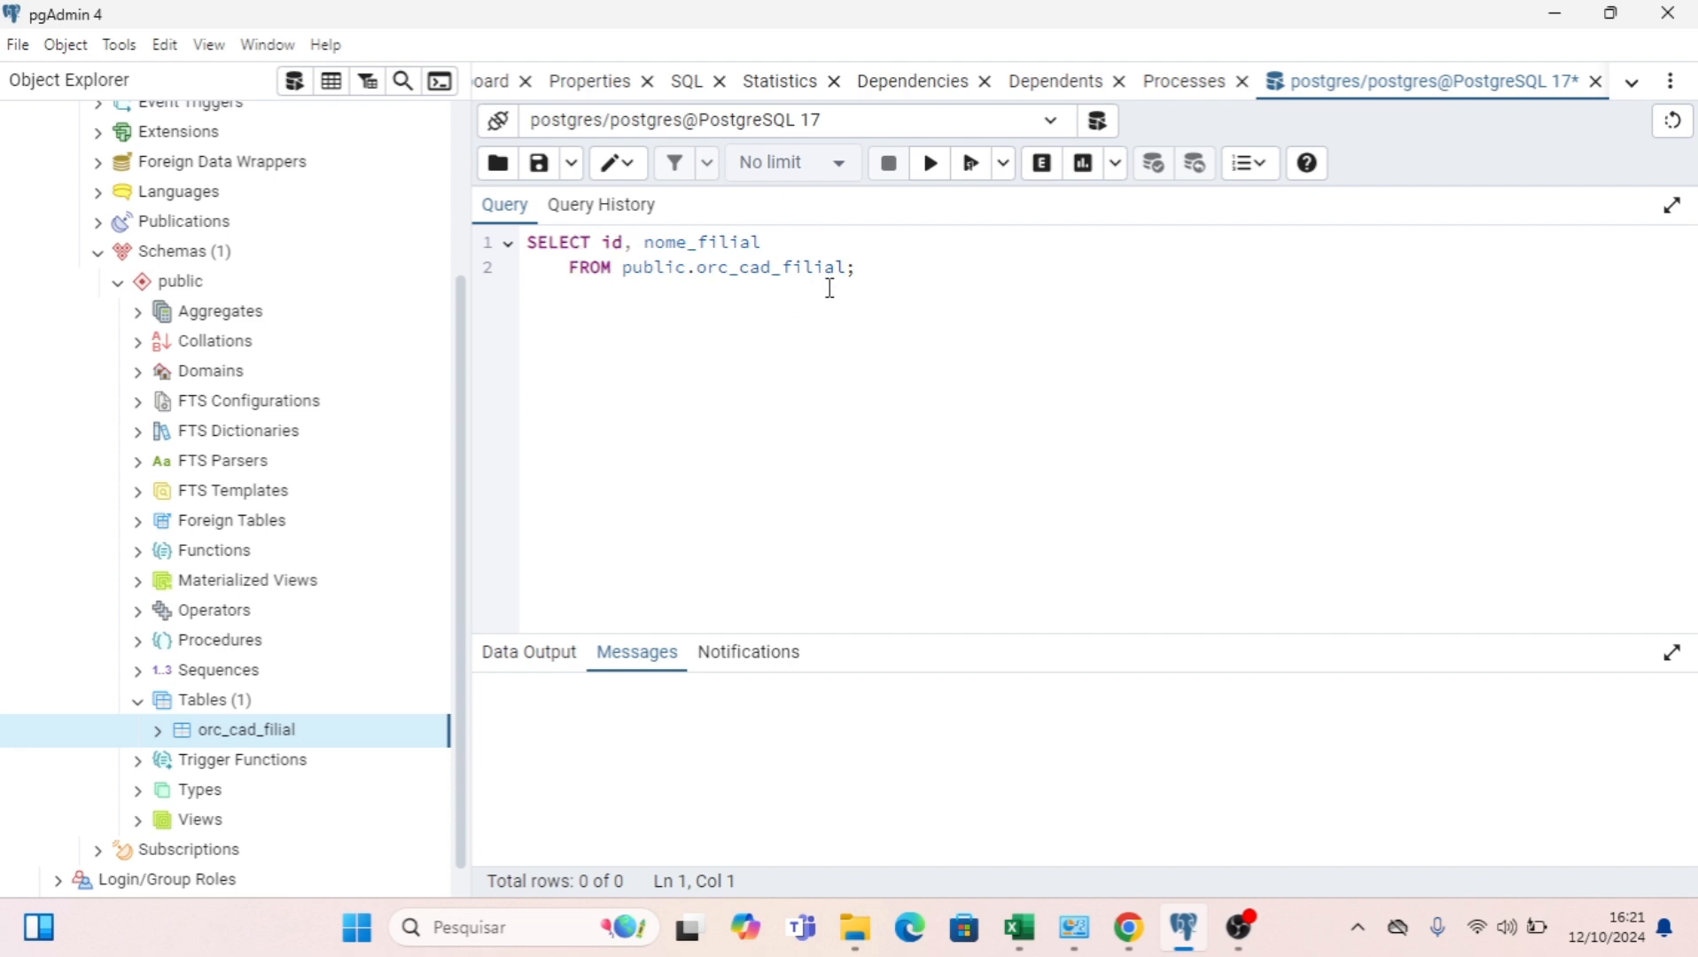
click(940, 173)
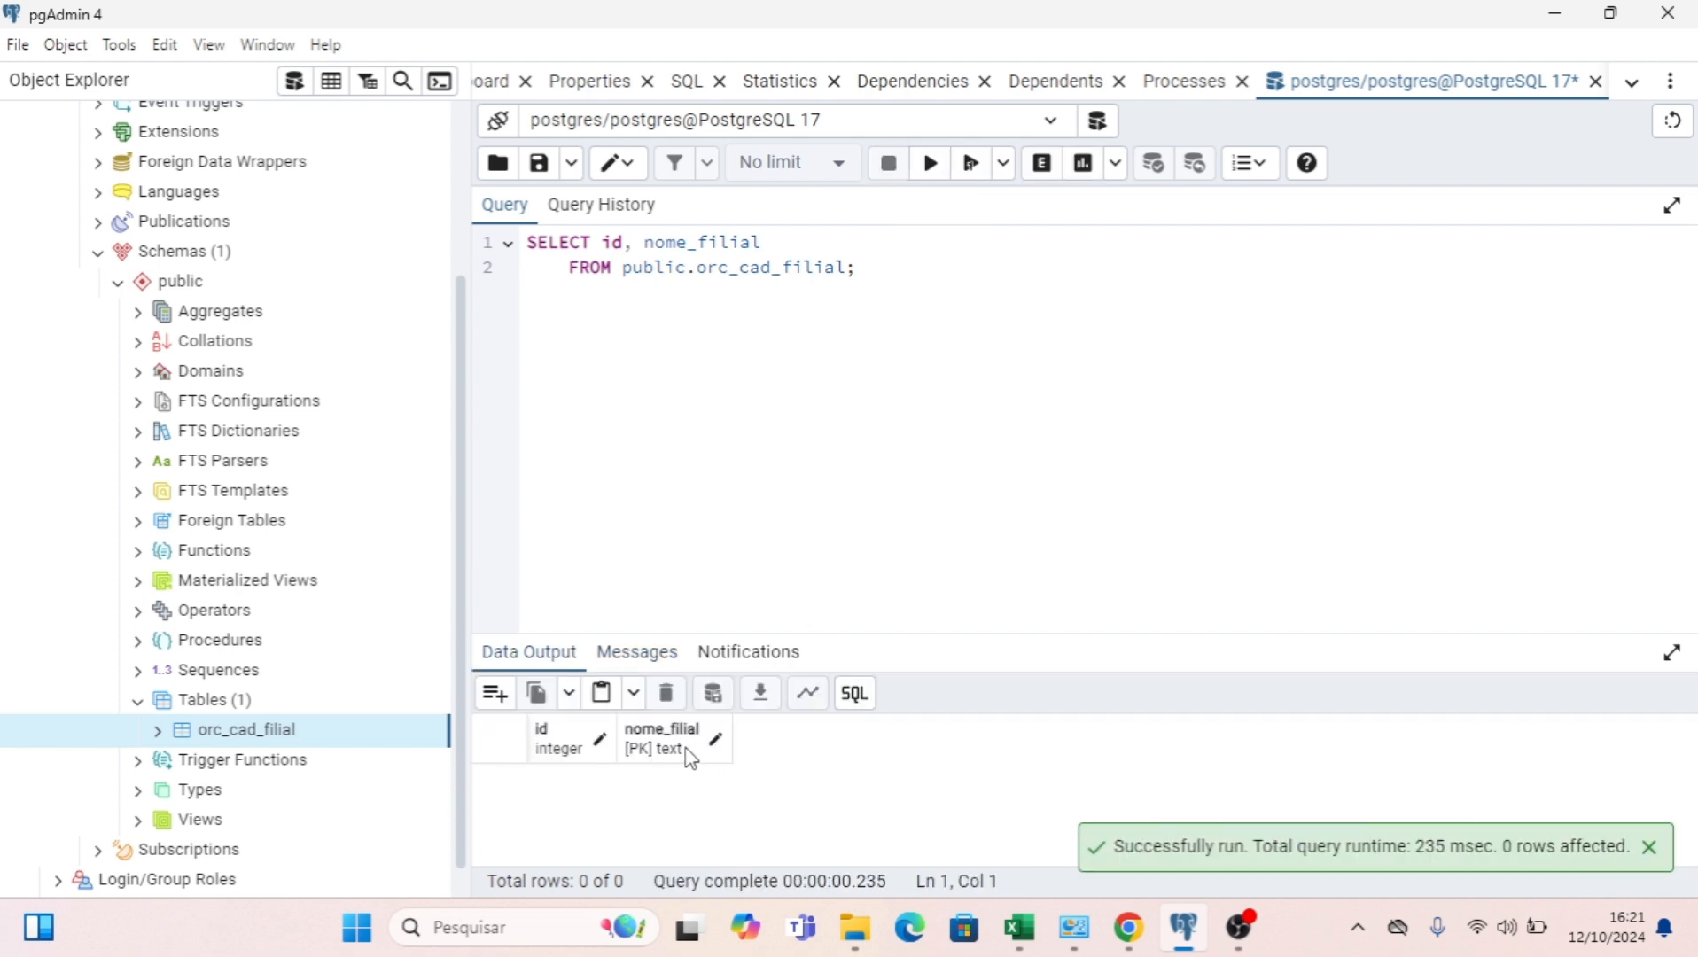
drag(739, 633, 745, 405)
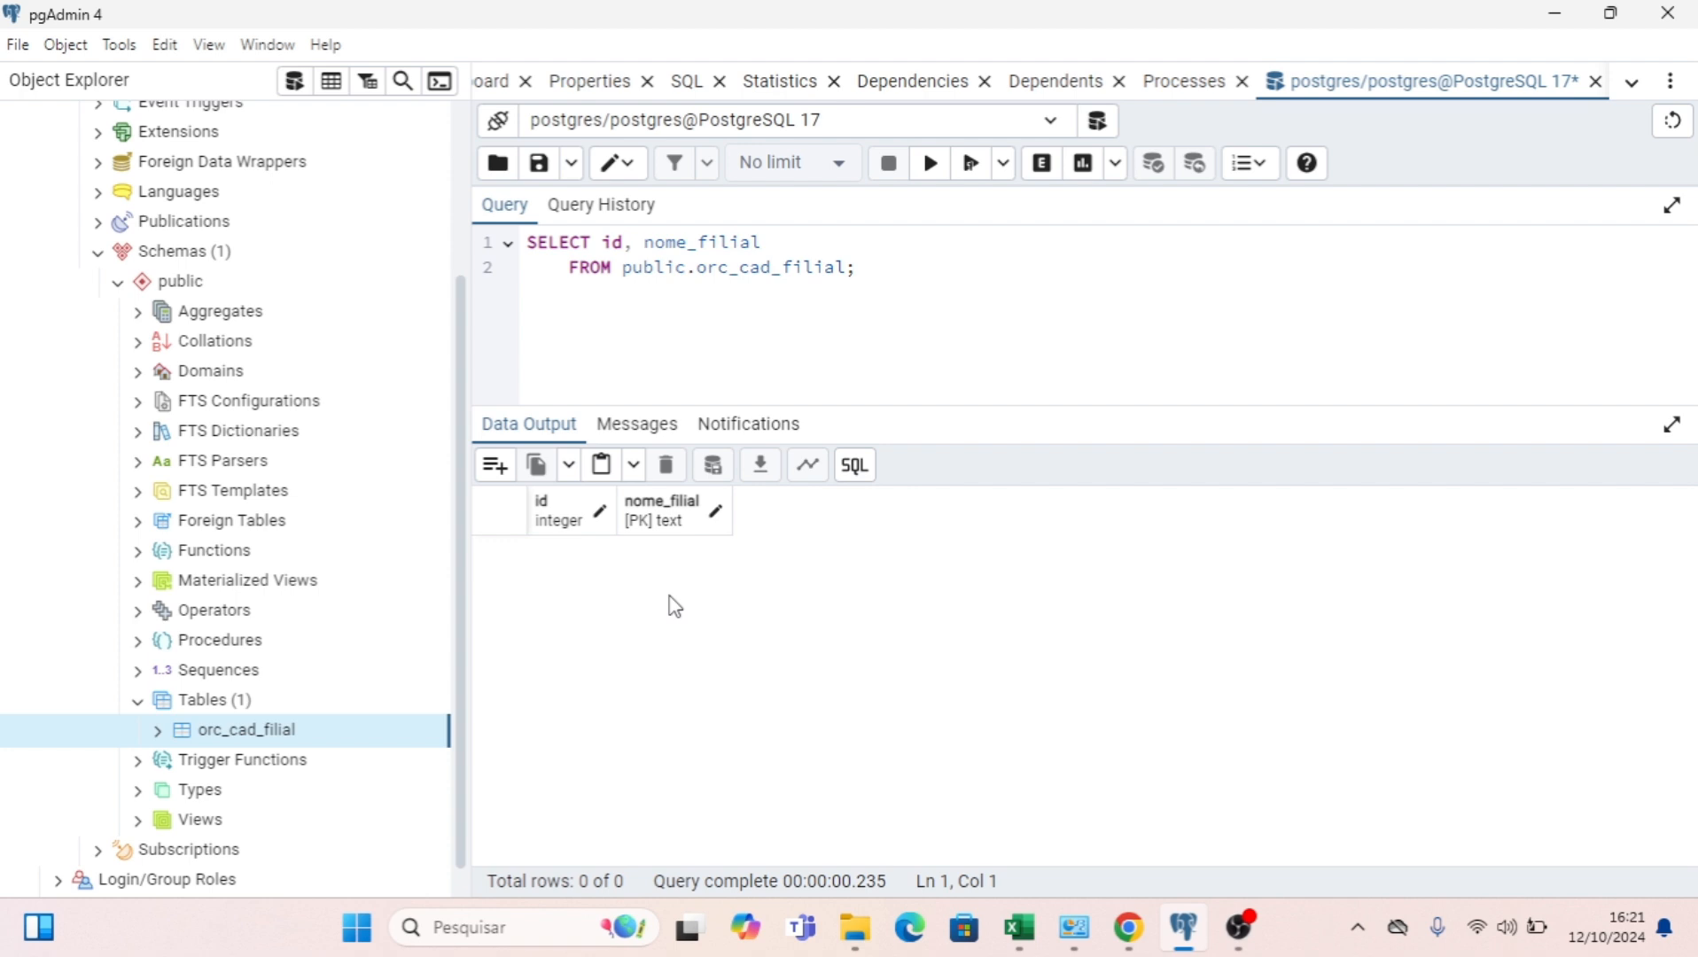
Add a row to the orc_cad_filial results with nome_filial set to CURITIBA.
click(494, 472)
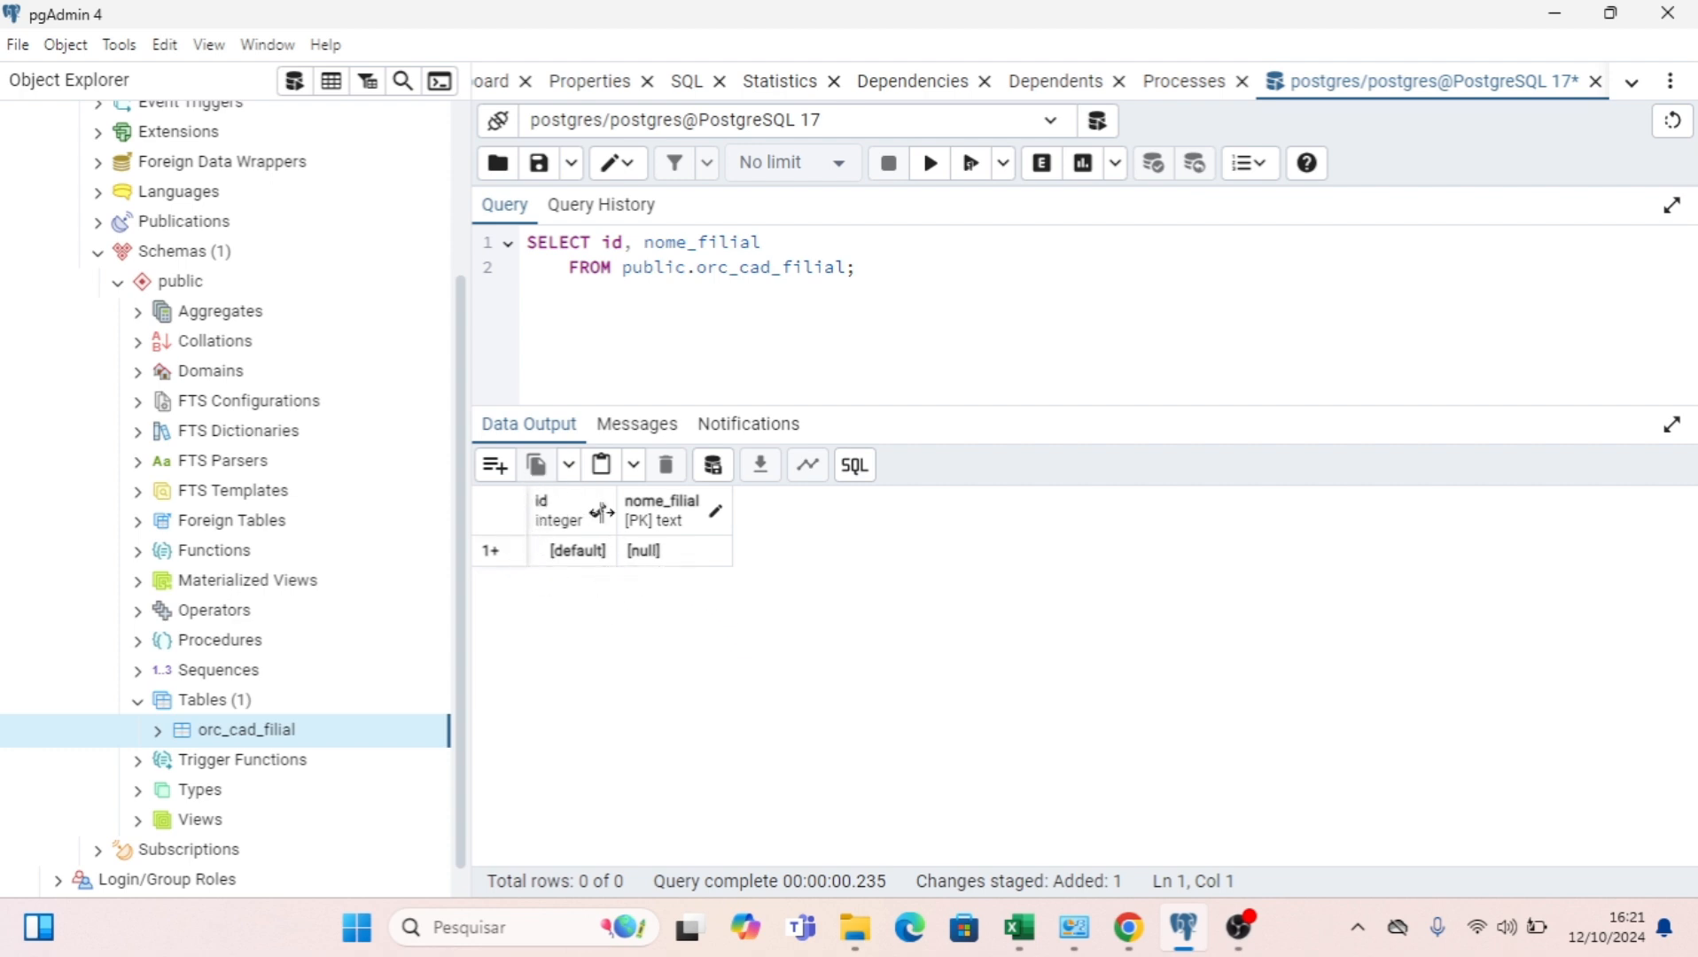
click(677, 558)
double_click(678, 559)
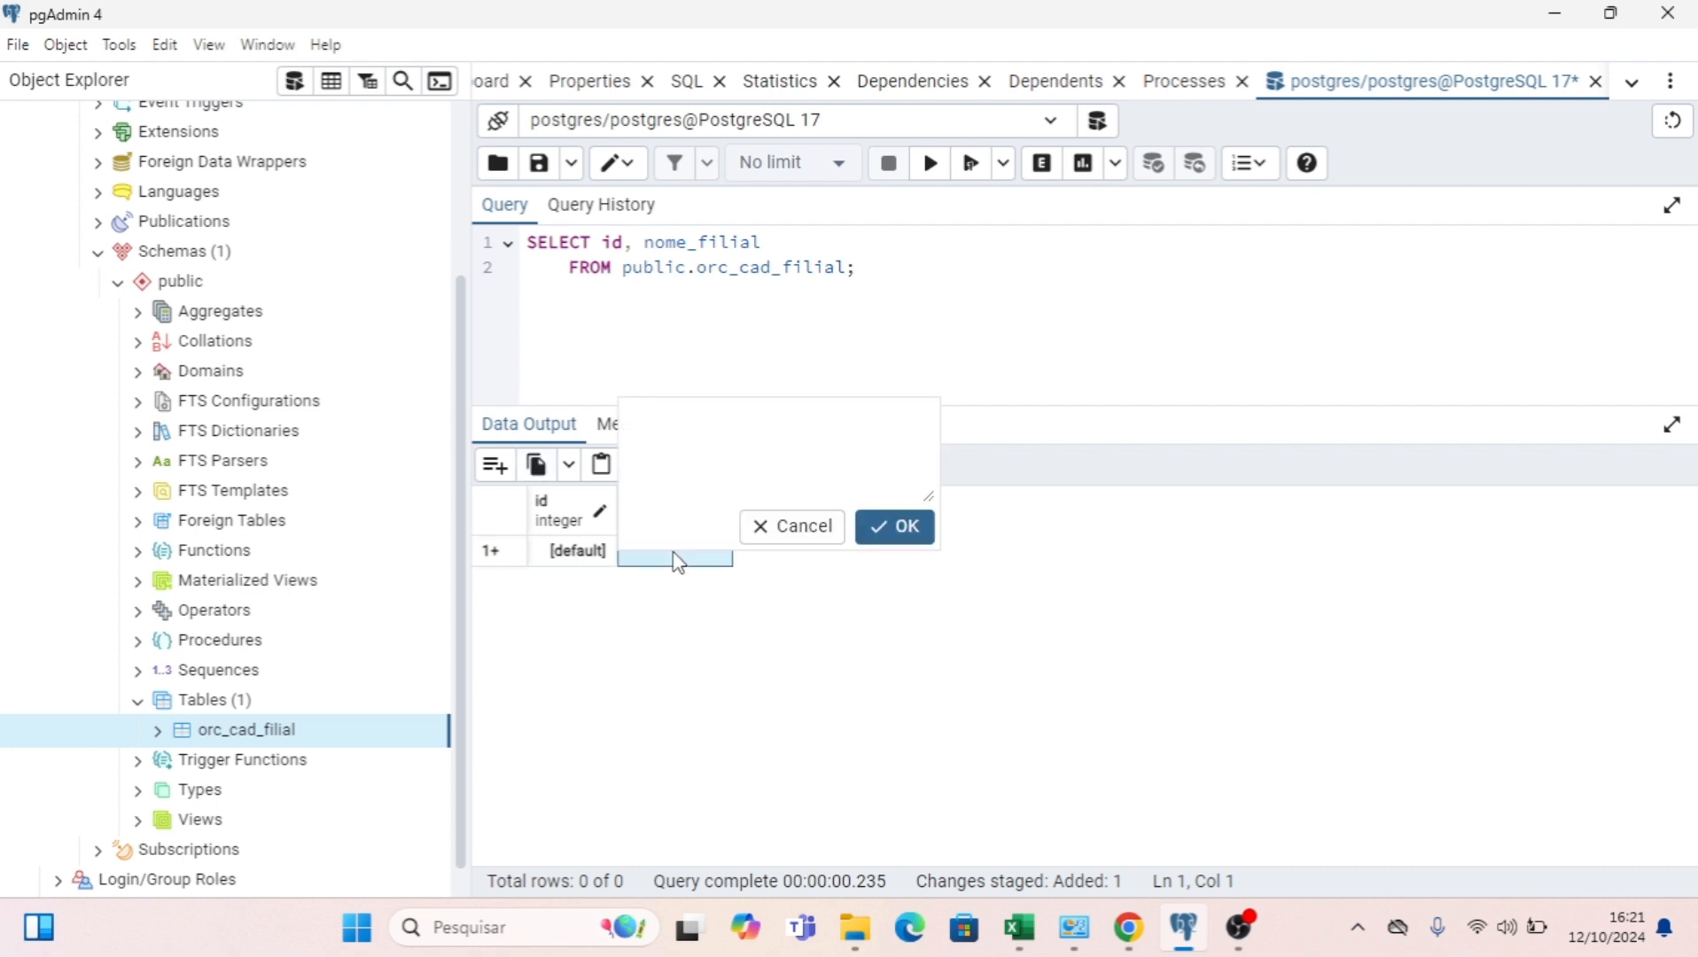
key(Caps_Lock)
text(CURITIBA)
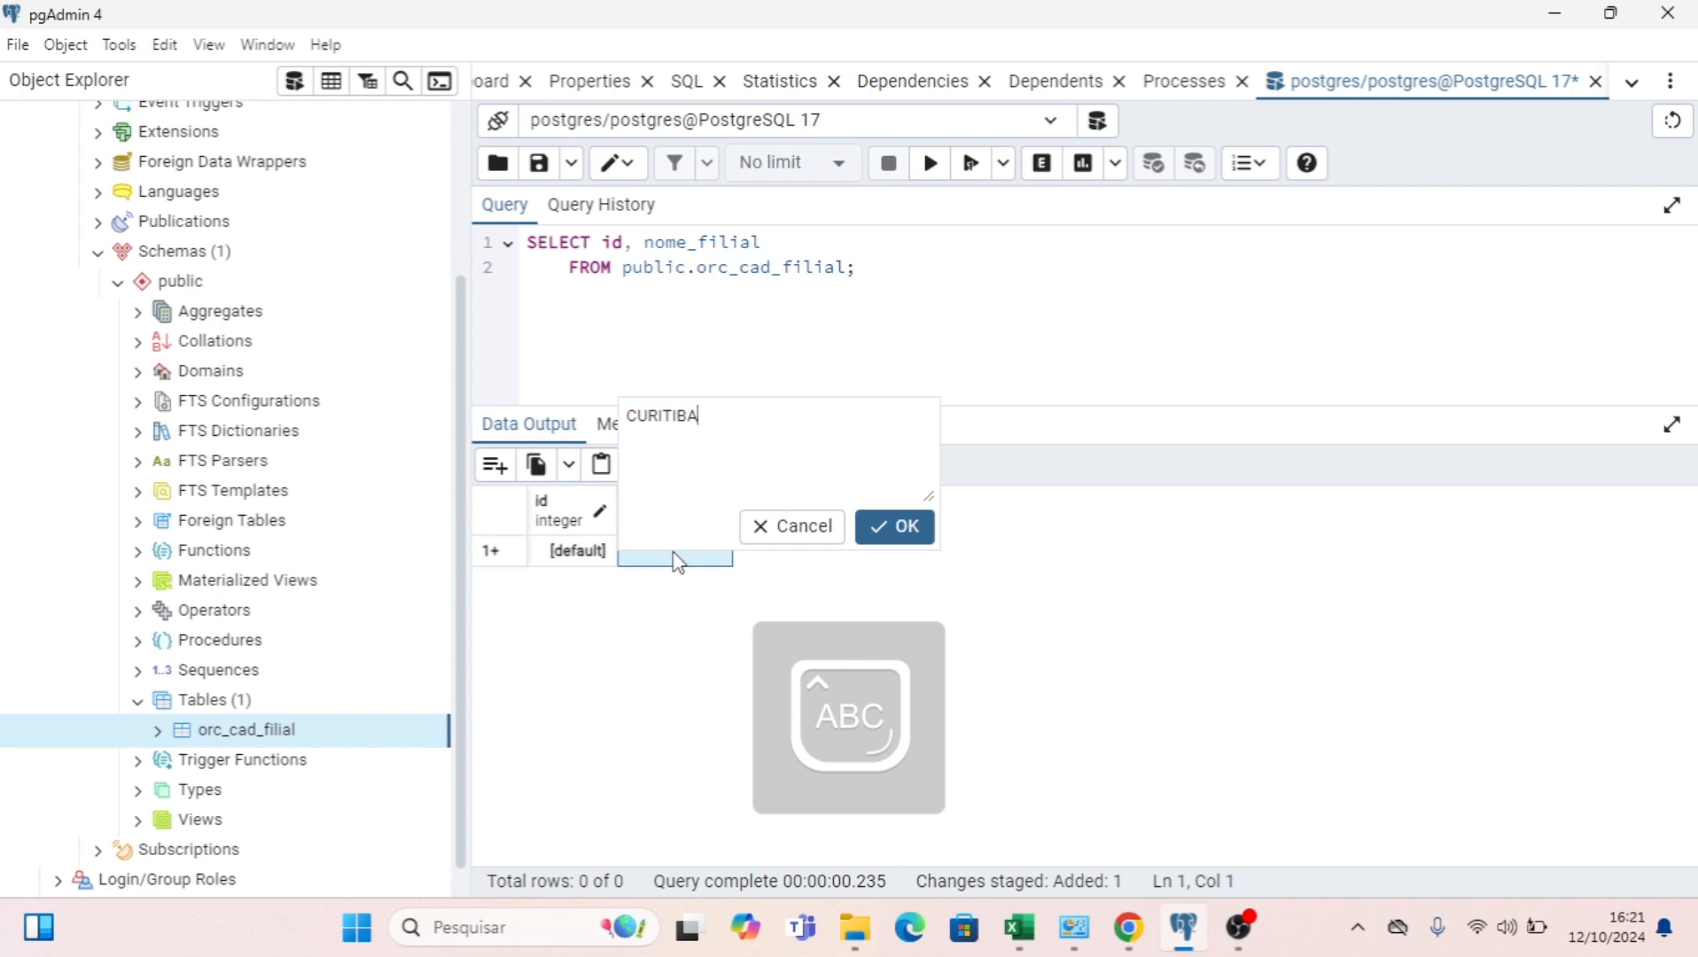
click(872, 543)
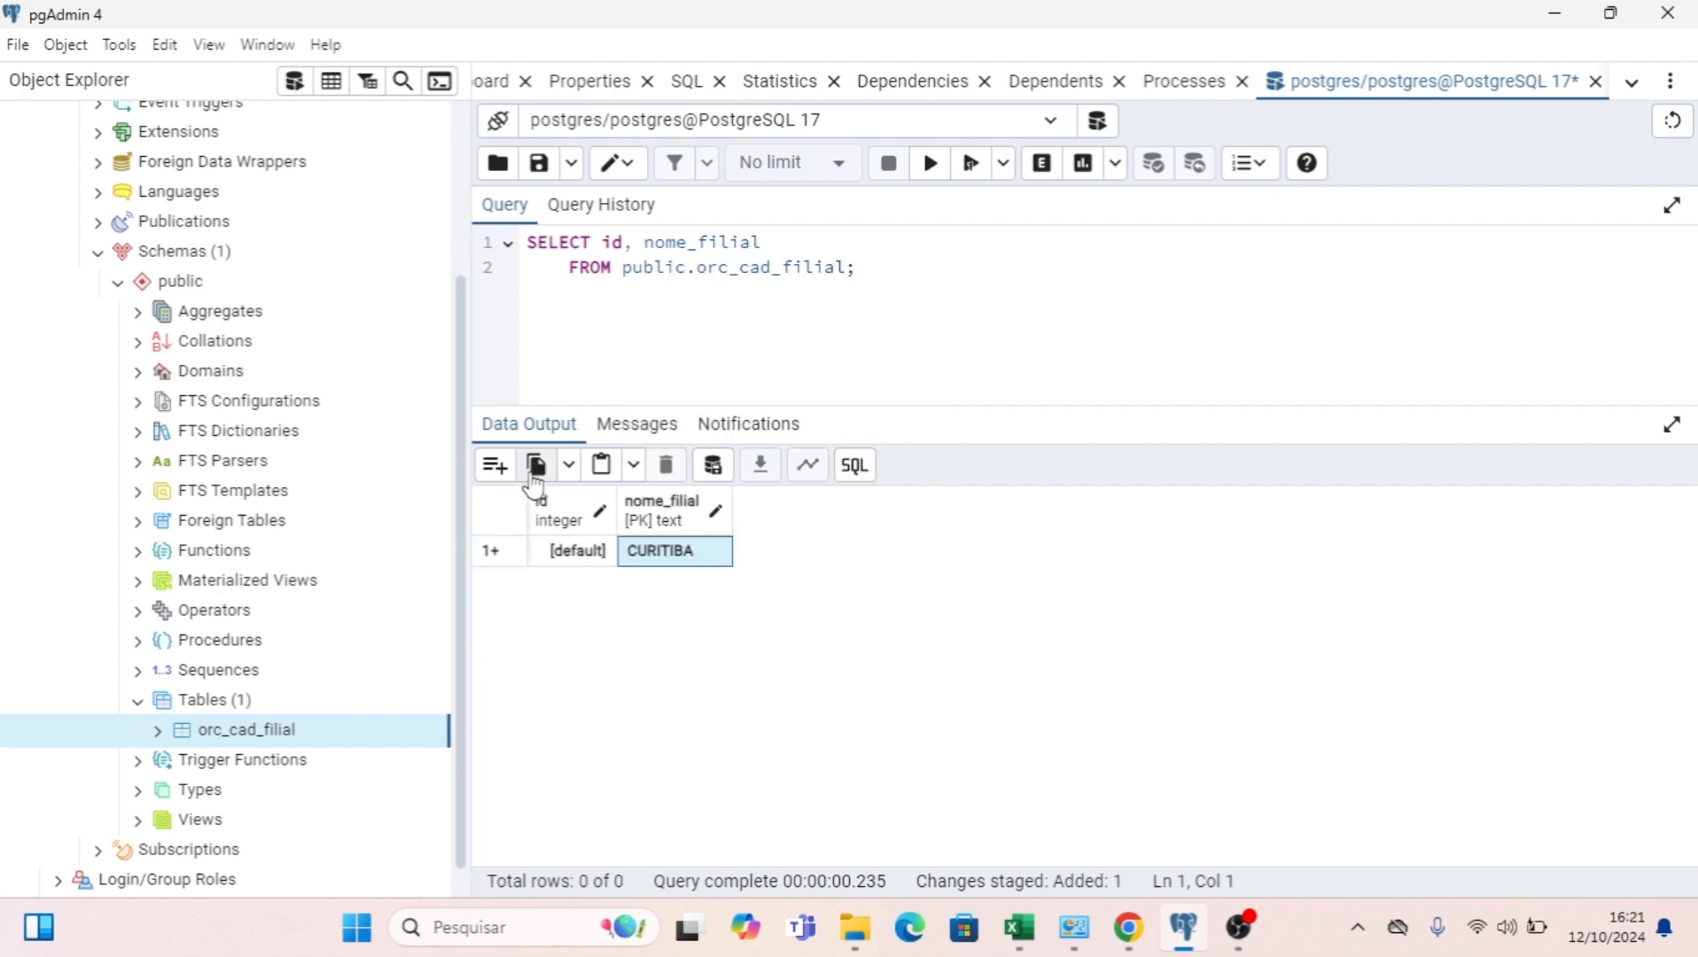
Add a second row with nome_filial set to SAO PAULO, and save the data changes to the table.
click(498, 467)
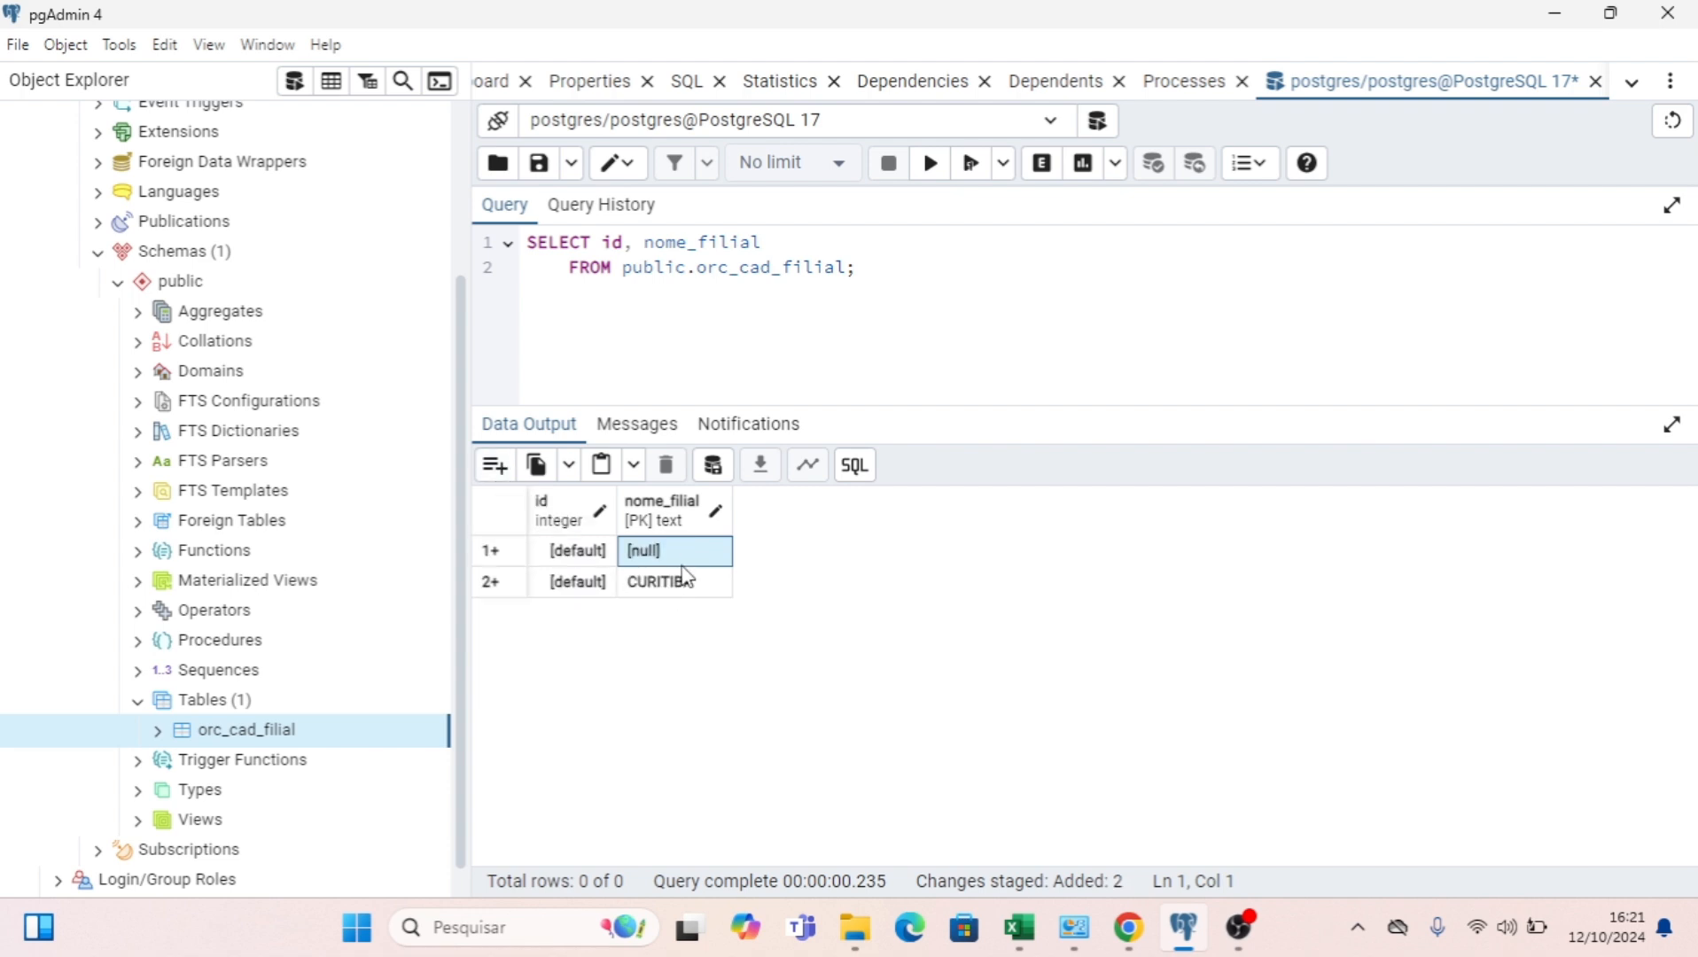
key(Return)
text(SA)
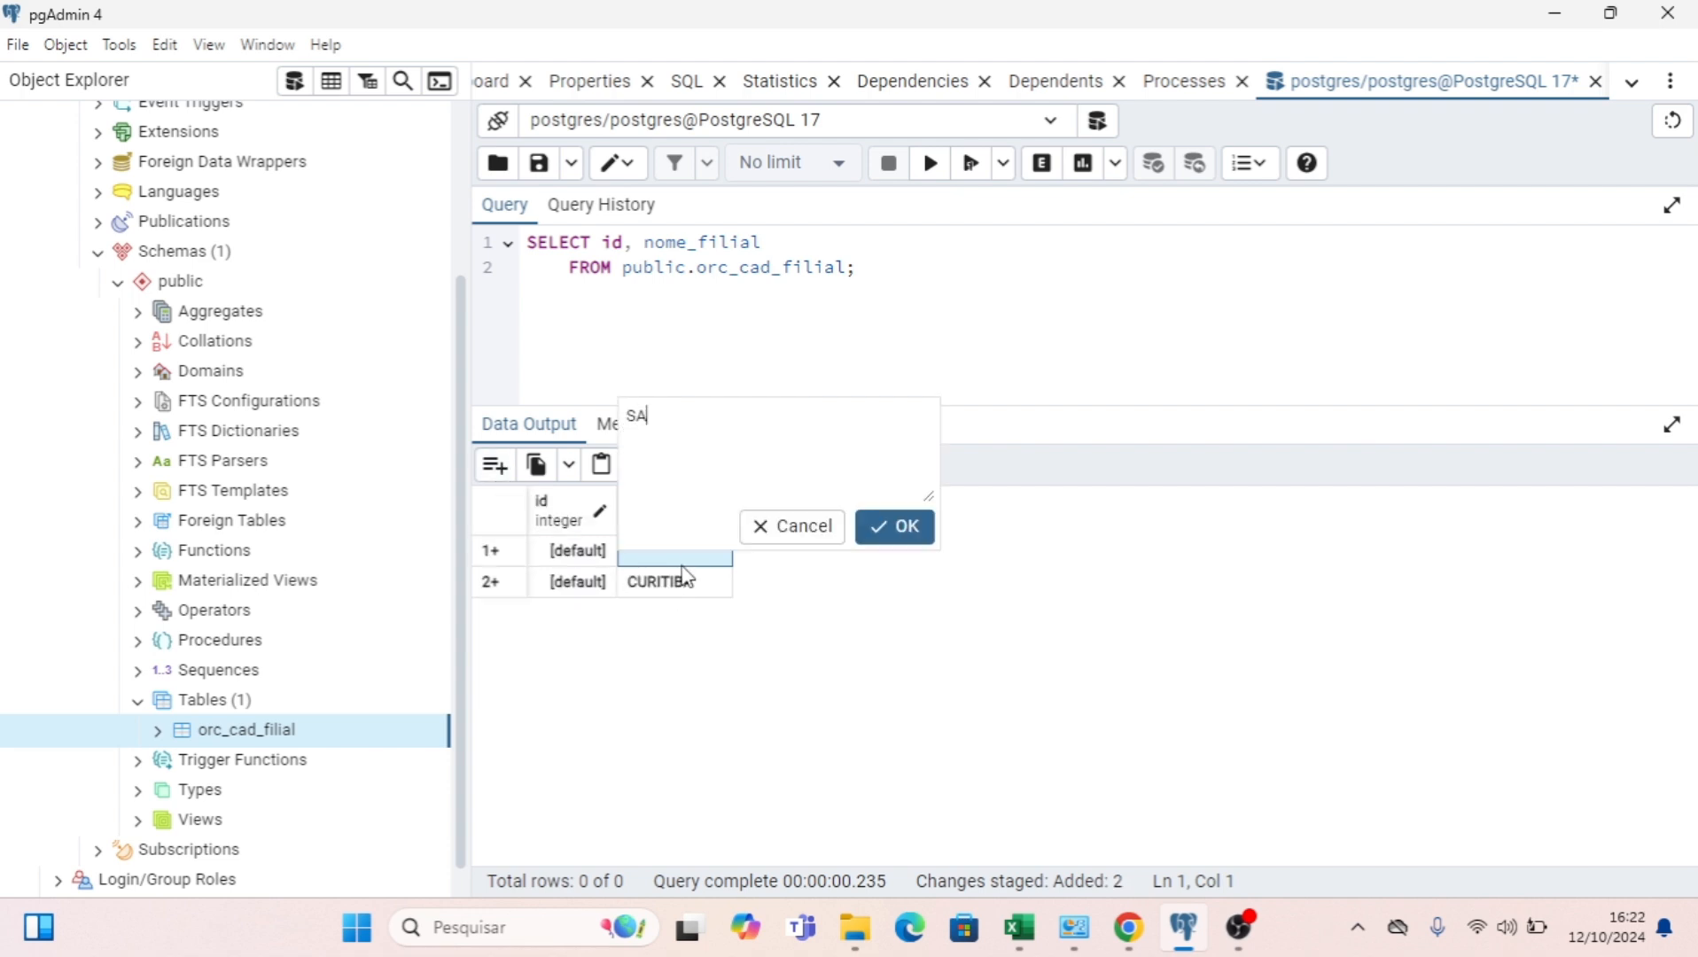
text(O PAULO)
click(900, 537)
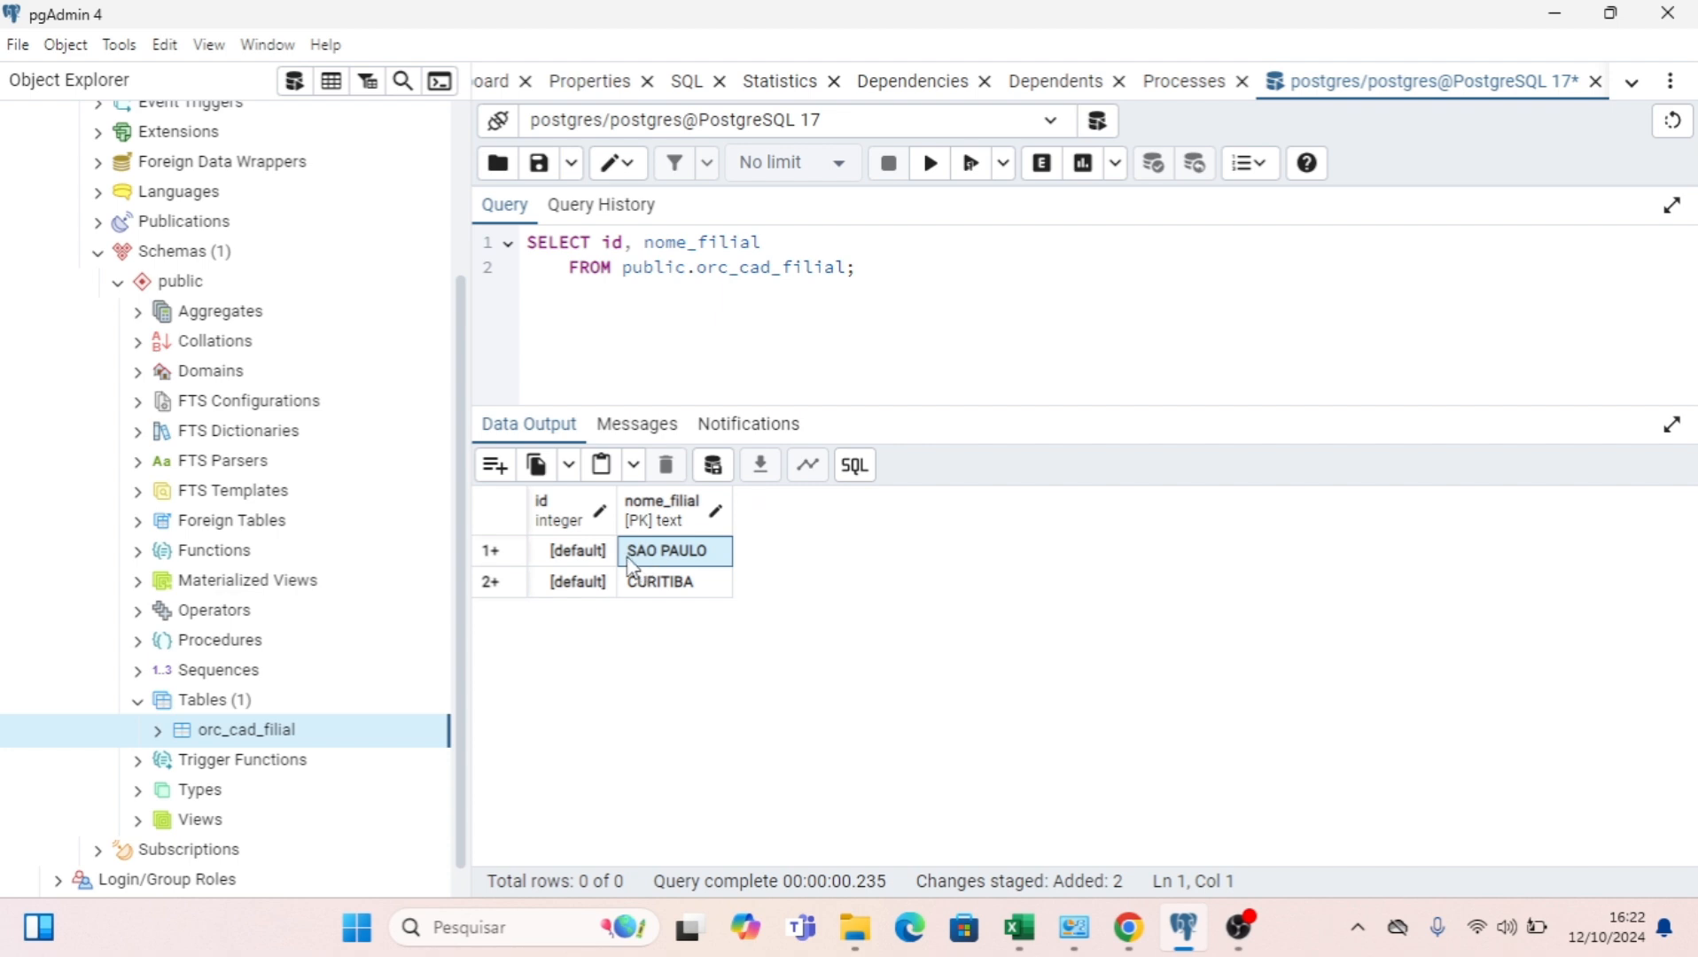
click(718, 476)
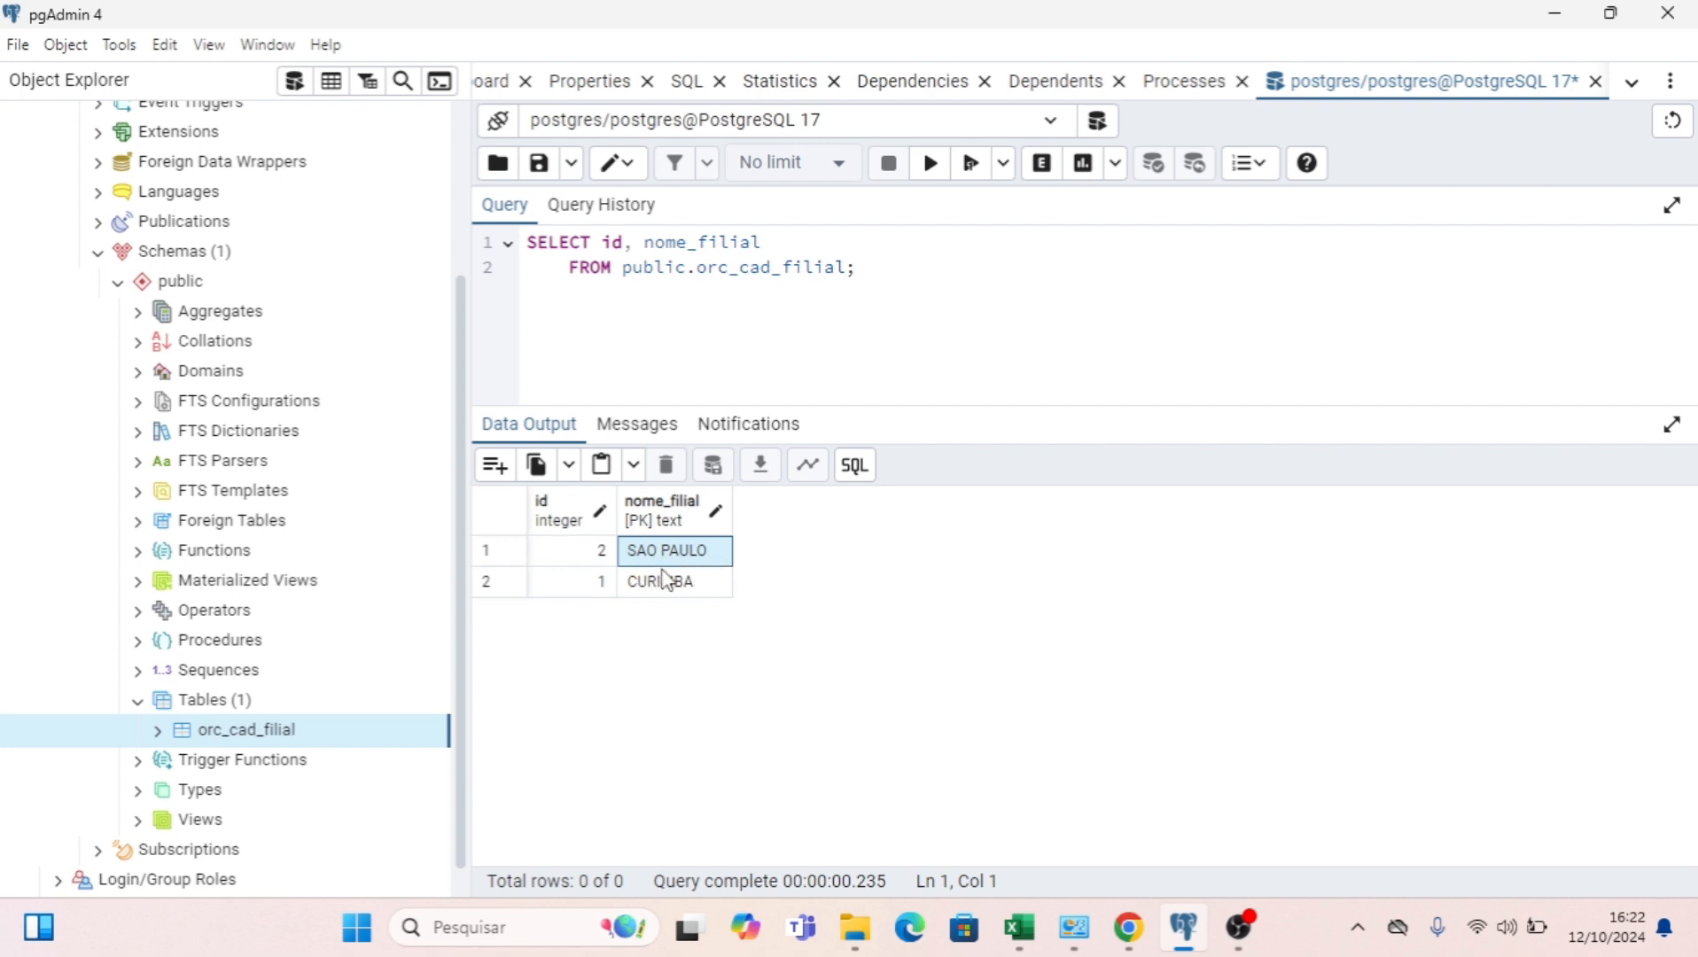
Rerun the SELECT query on orc_cad_filial, and close the query without saving its text.
click(932, 169)
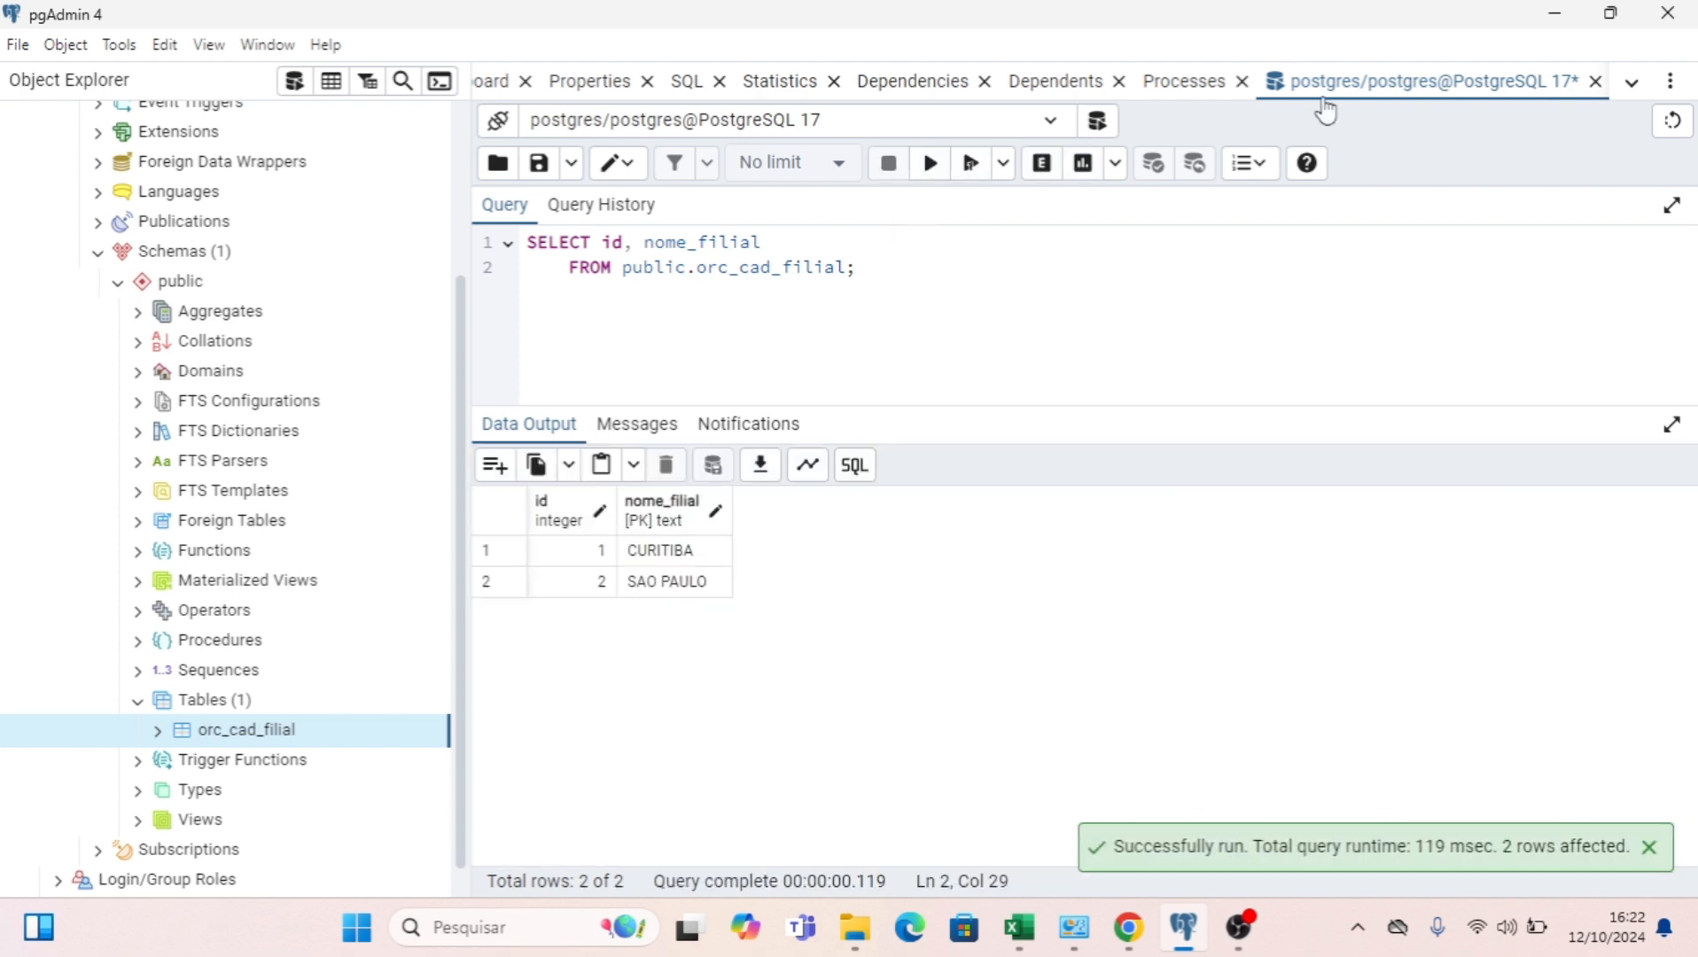
click(1596, 83)
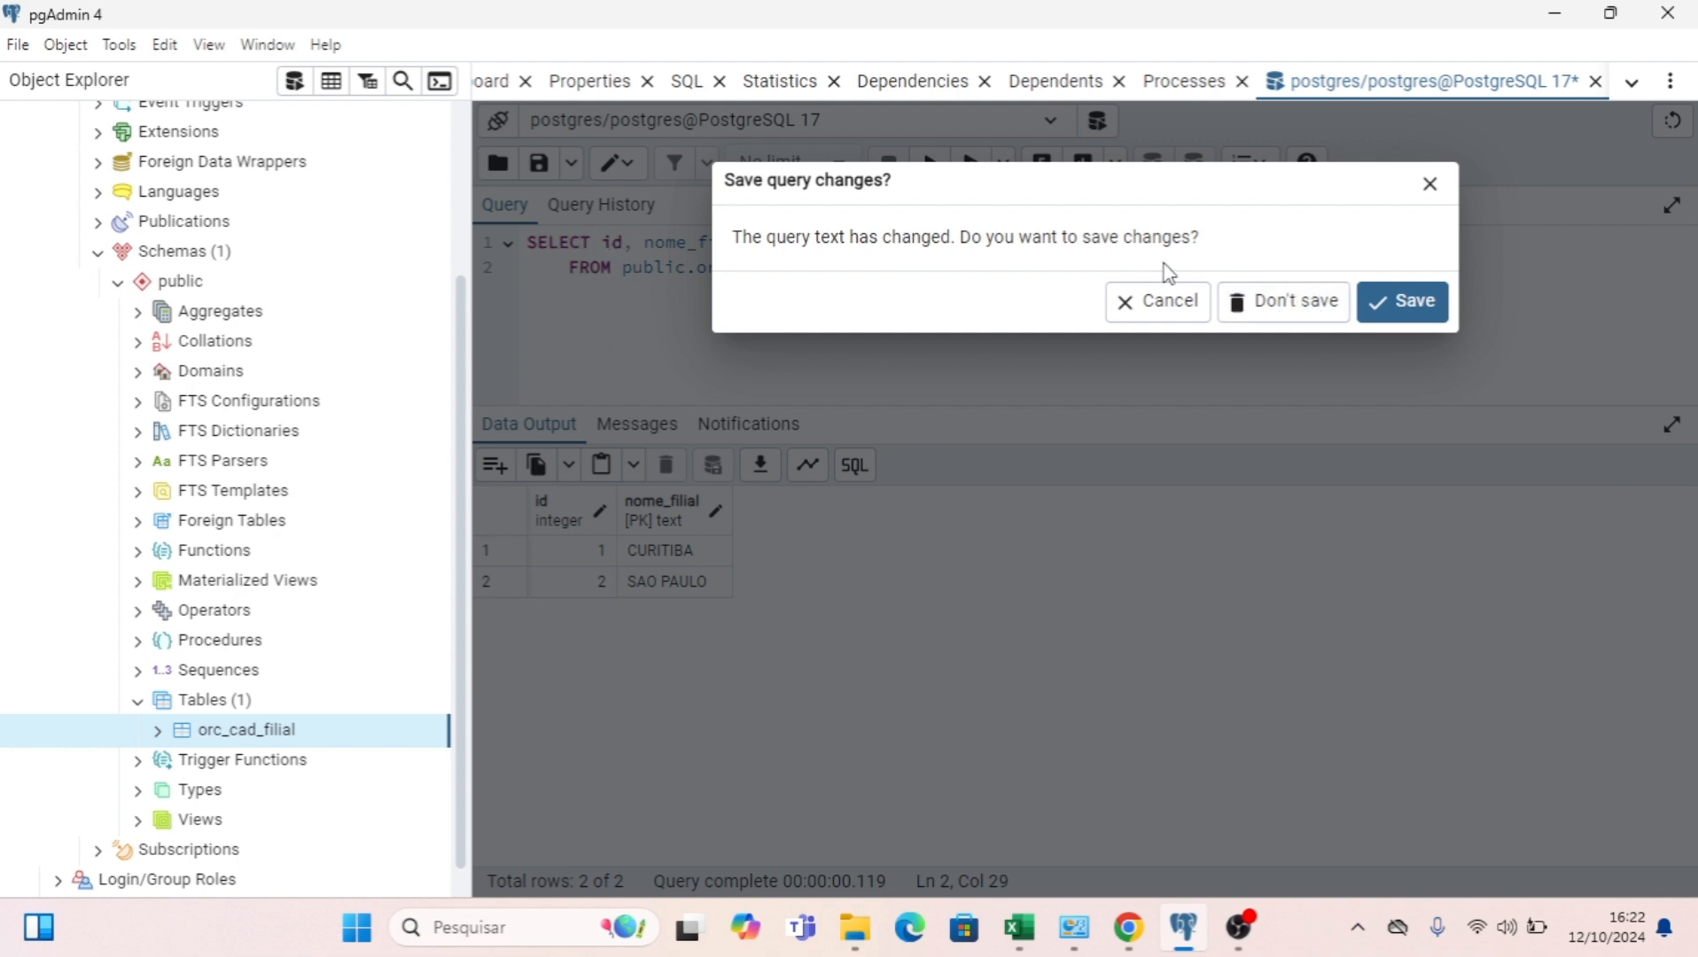
click(1276, 294)
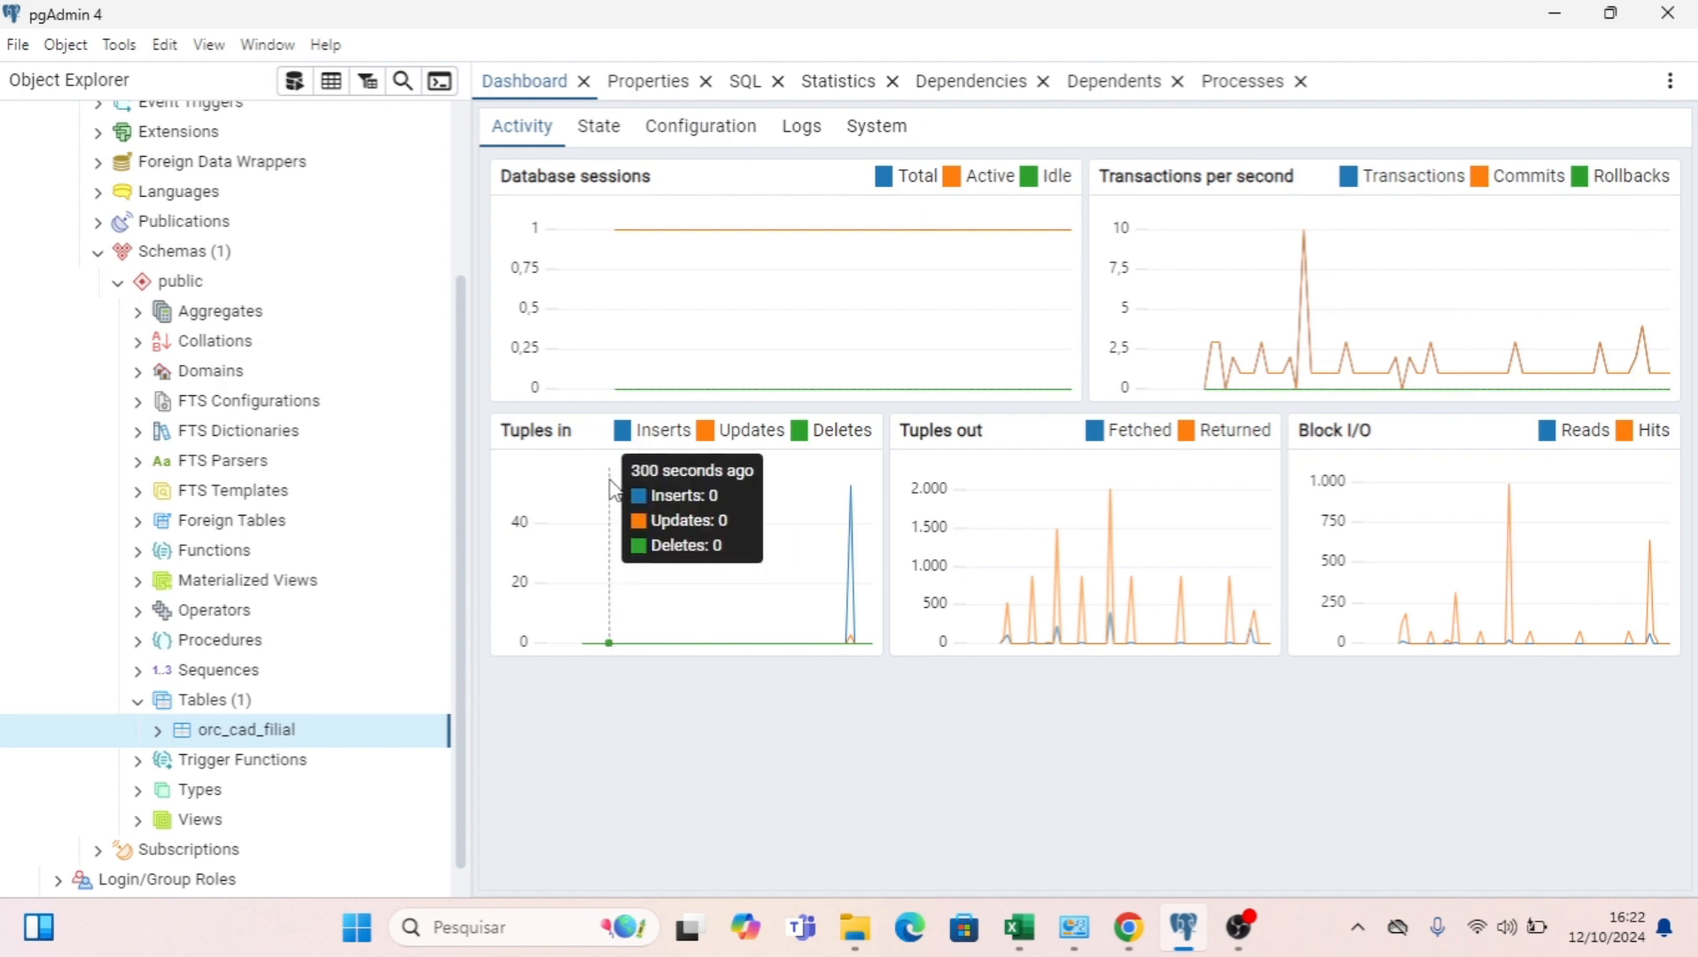
Generate a new SELECT script for id and nome_filial from orc_cad_filial, and execute the full query.
right_click(247, 738)
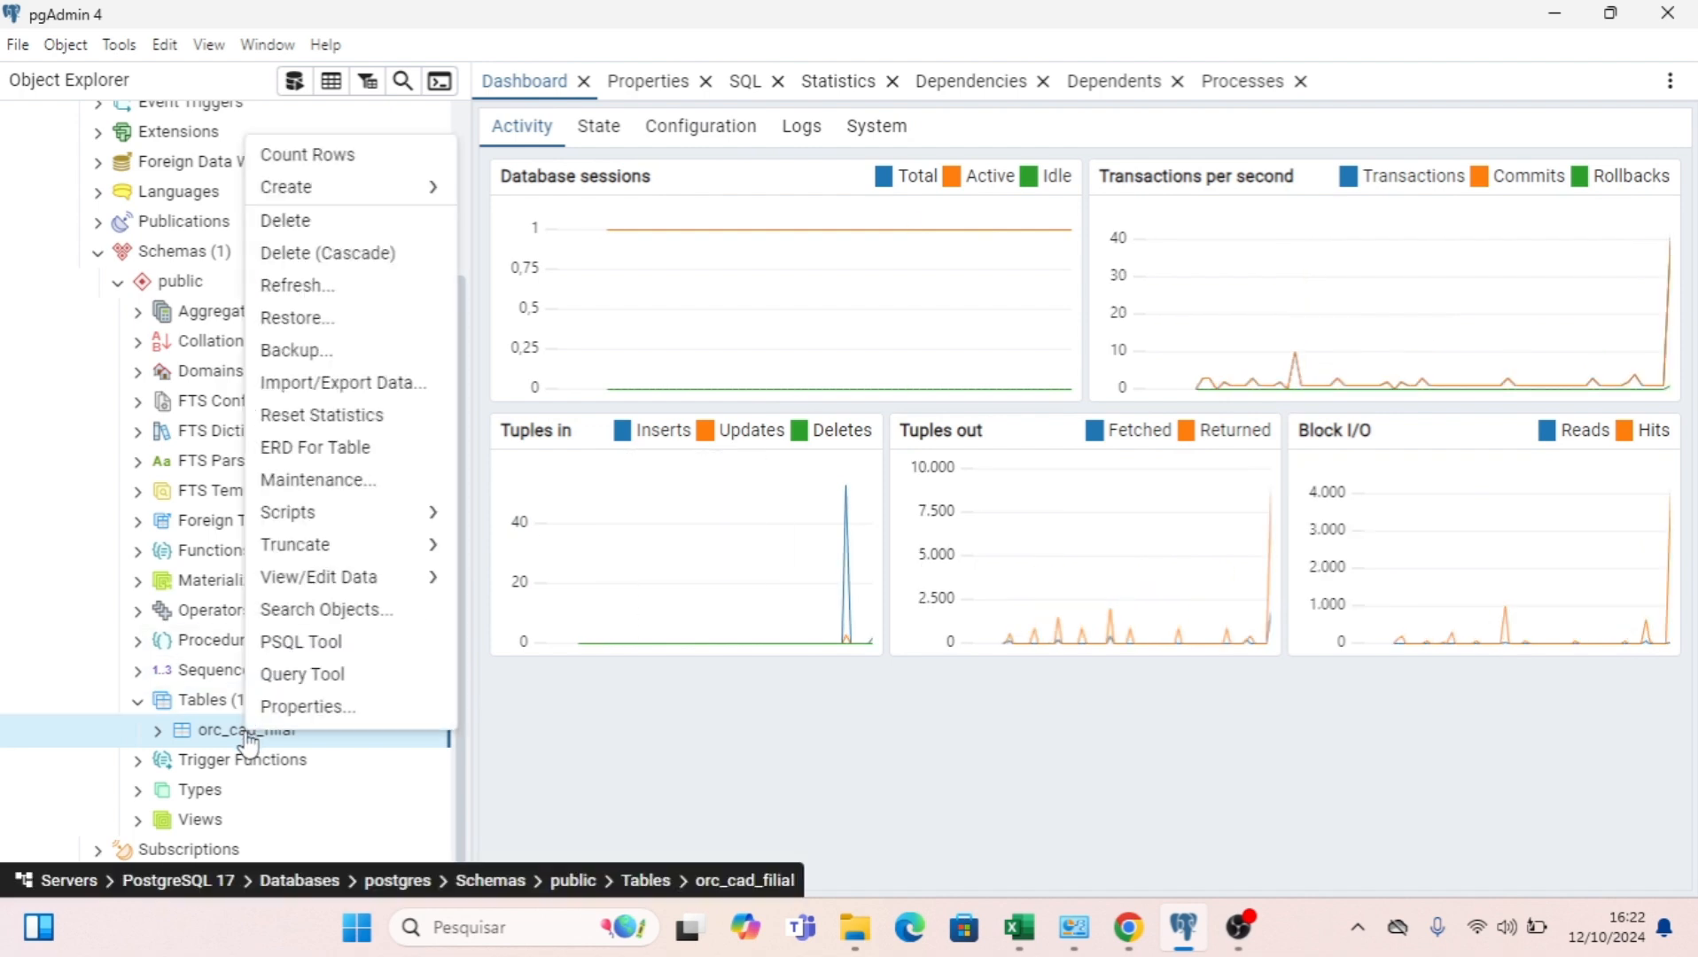
mouse_move(375, 524)
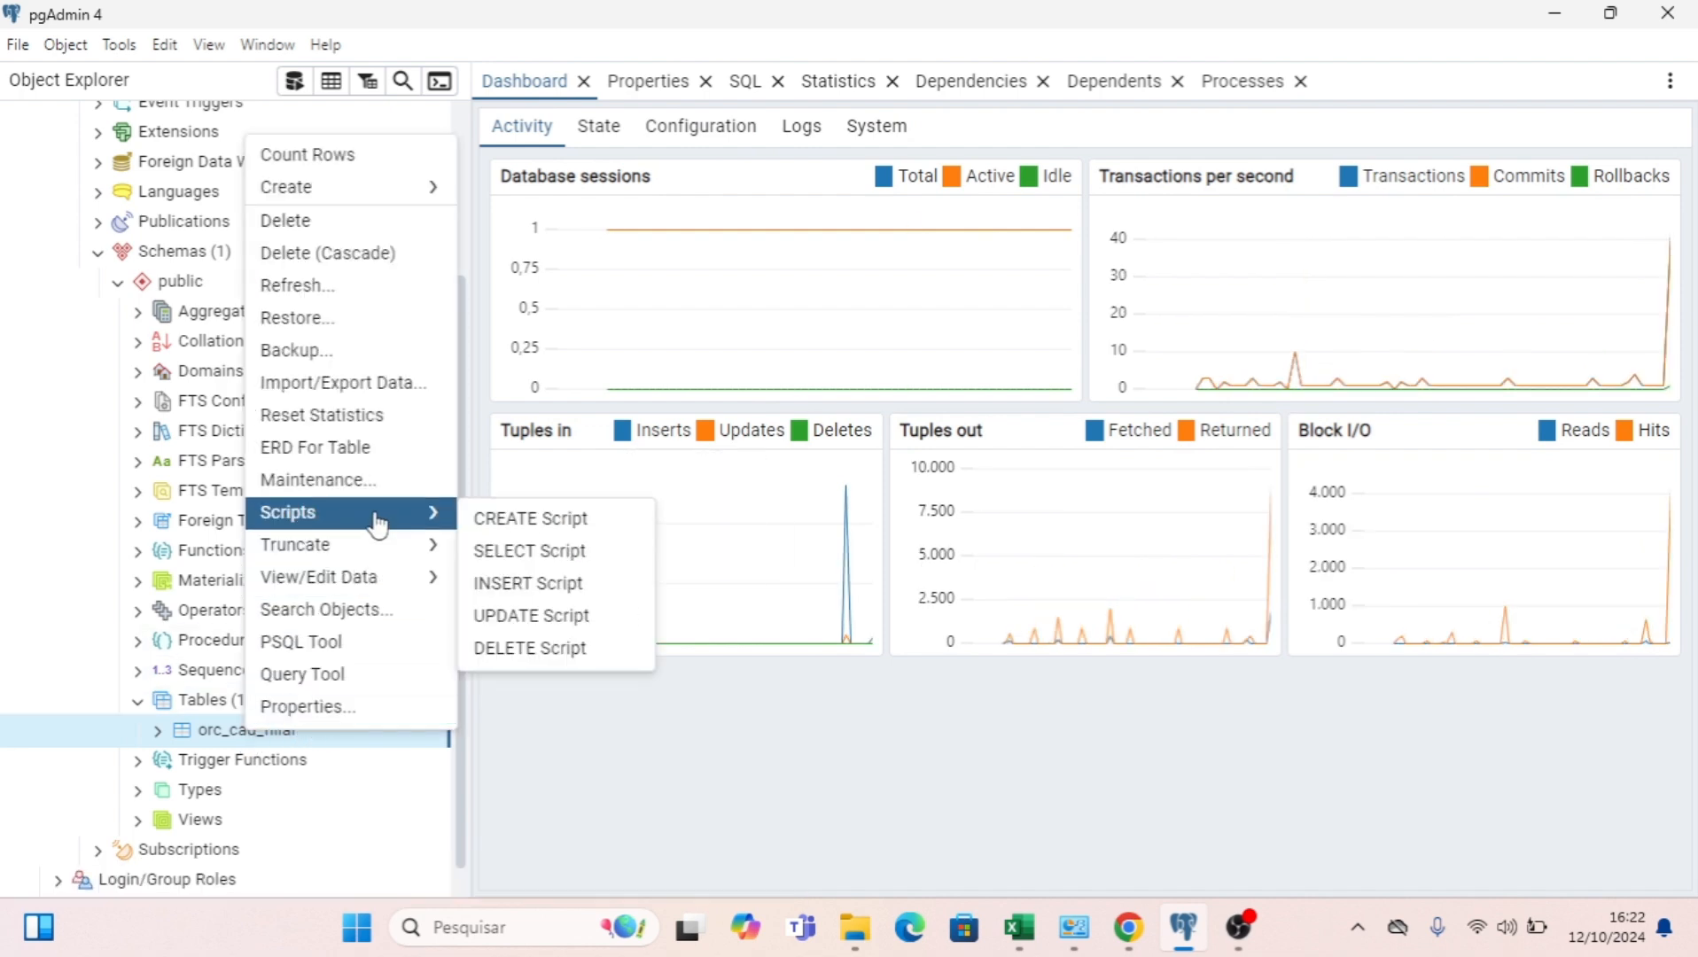
click(490, 552)
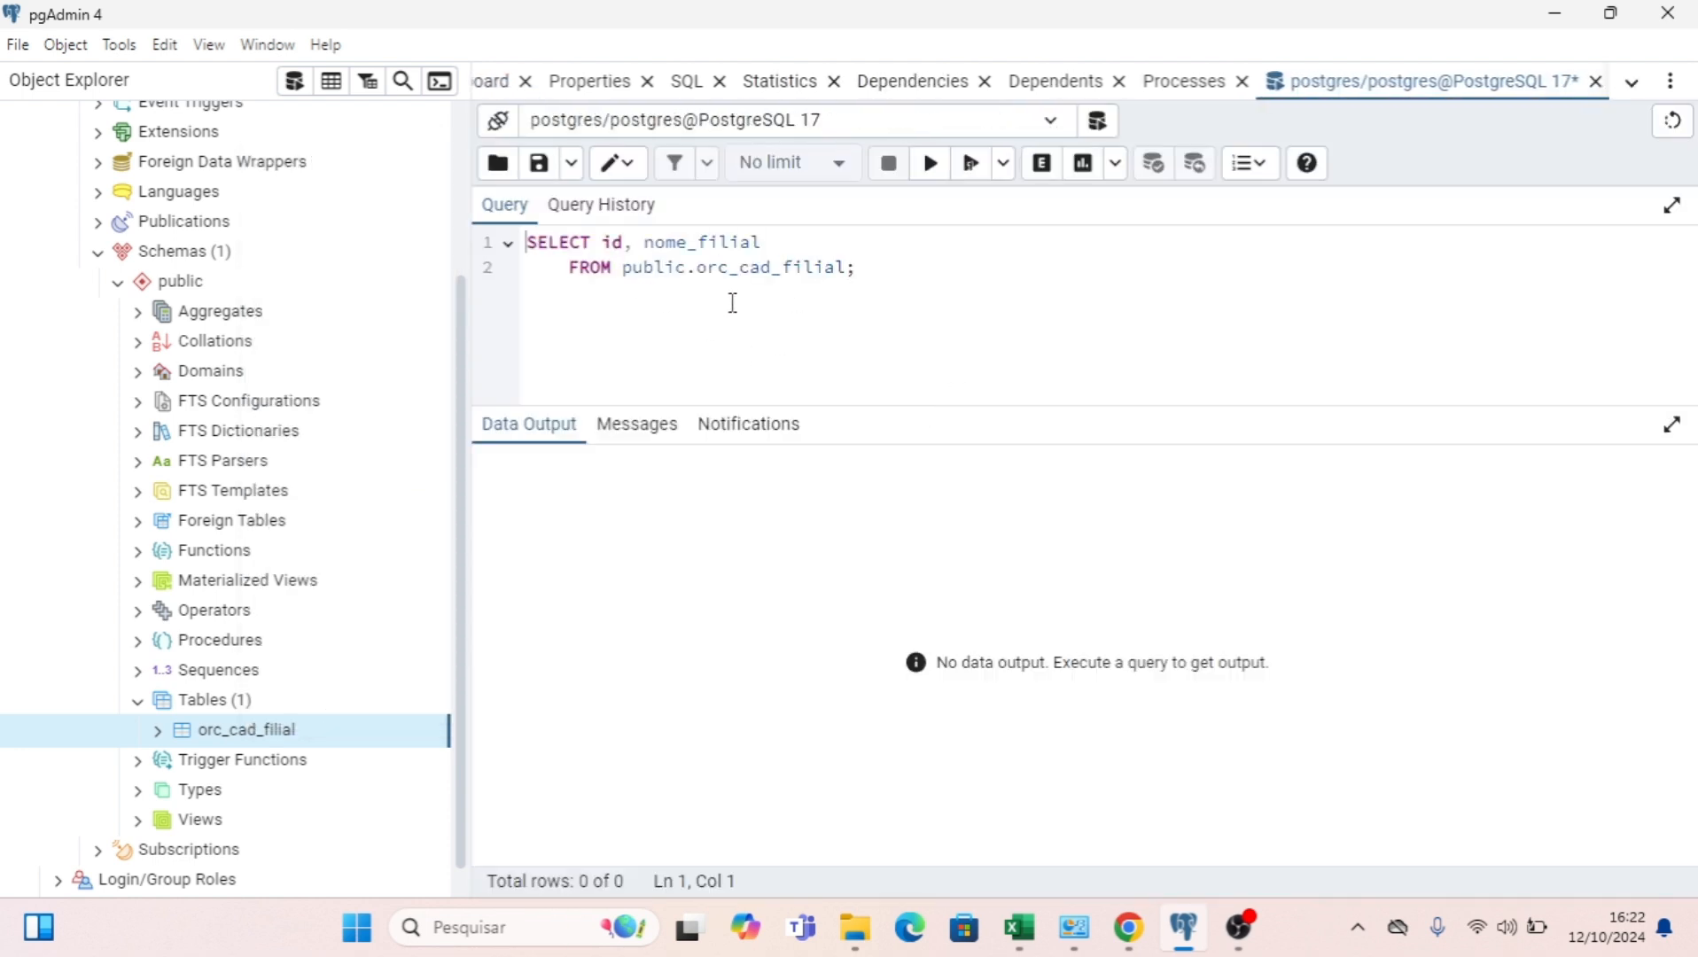
click(733, 302)
click(930, 163)
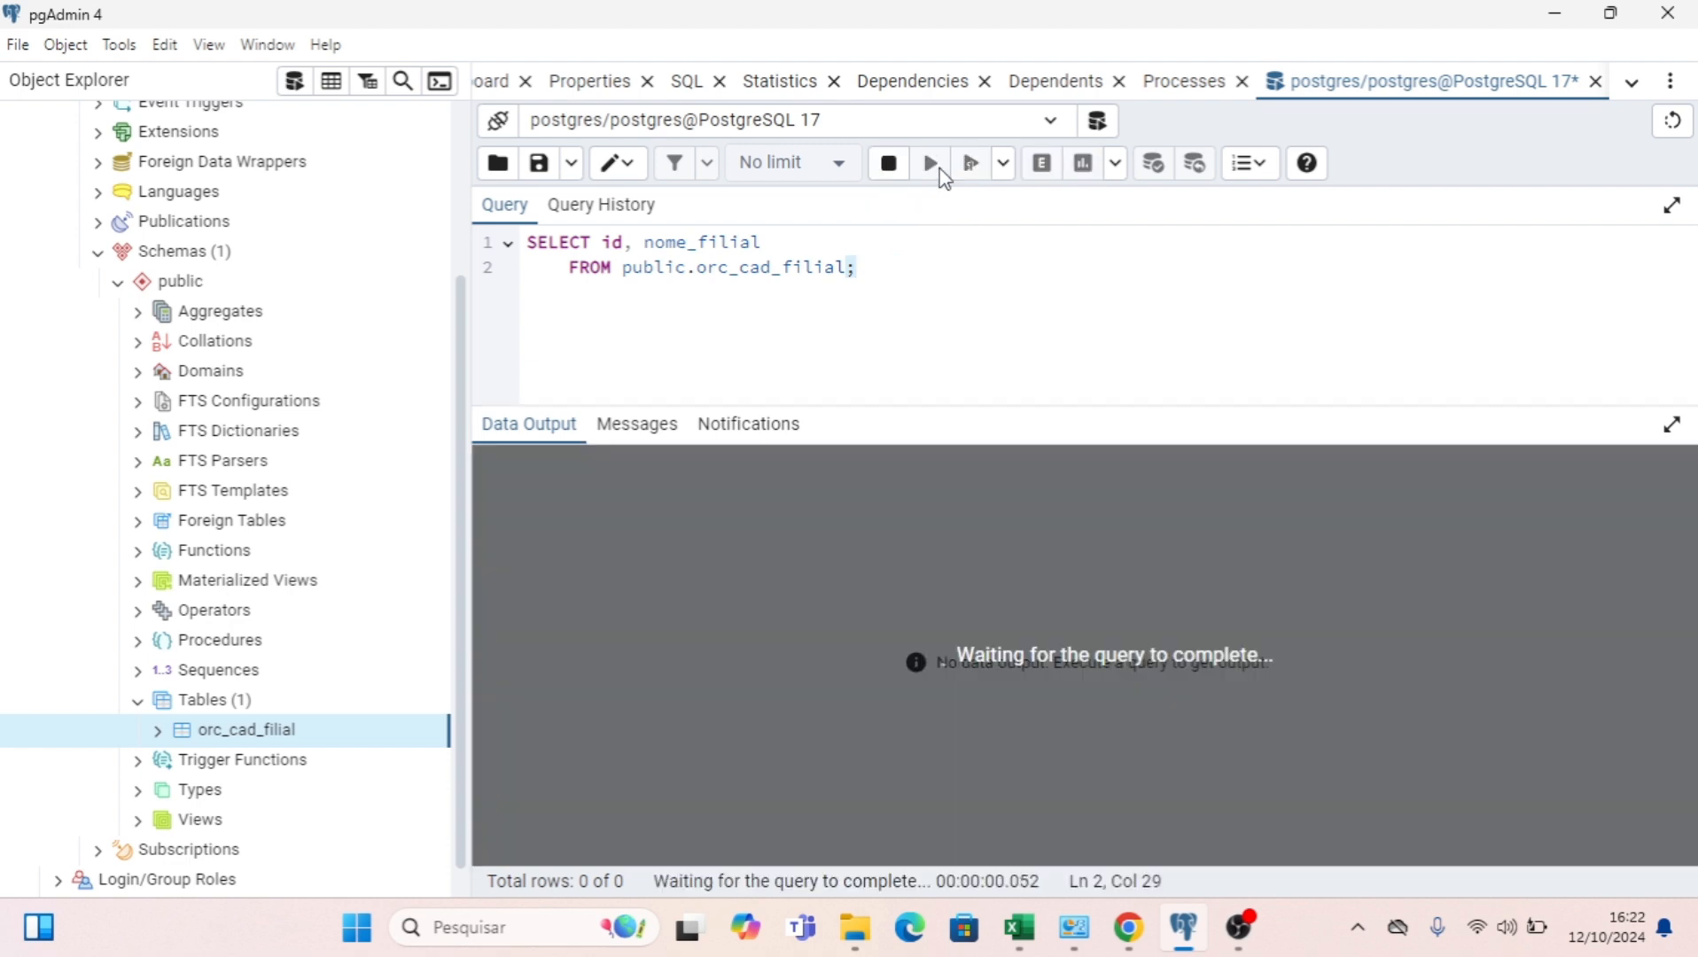
mouse_move(864, 265)
mouse_down()
mouse_move(432, 236)
mouse_move(834, 267)
mouse_up()
click(834, 267)
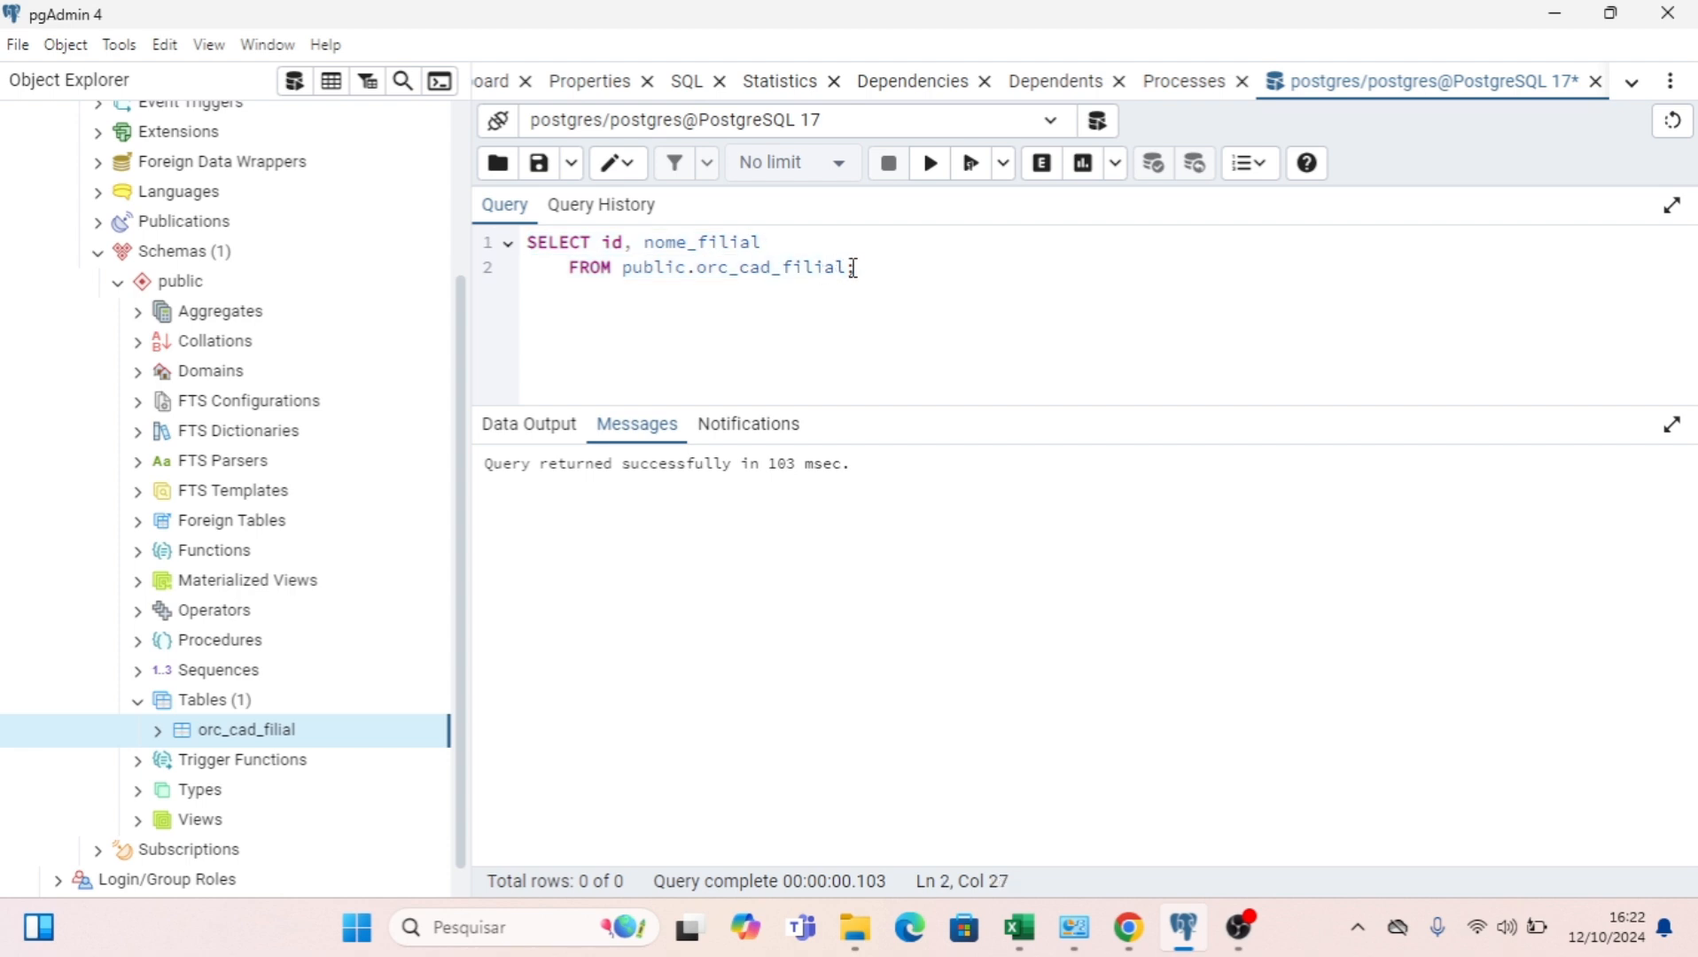
click(930, 167)
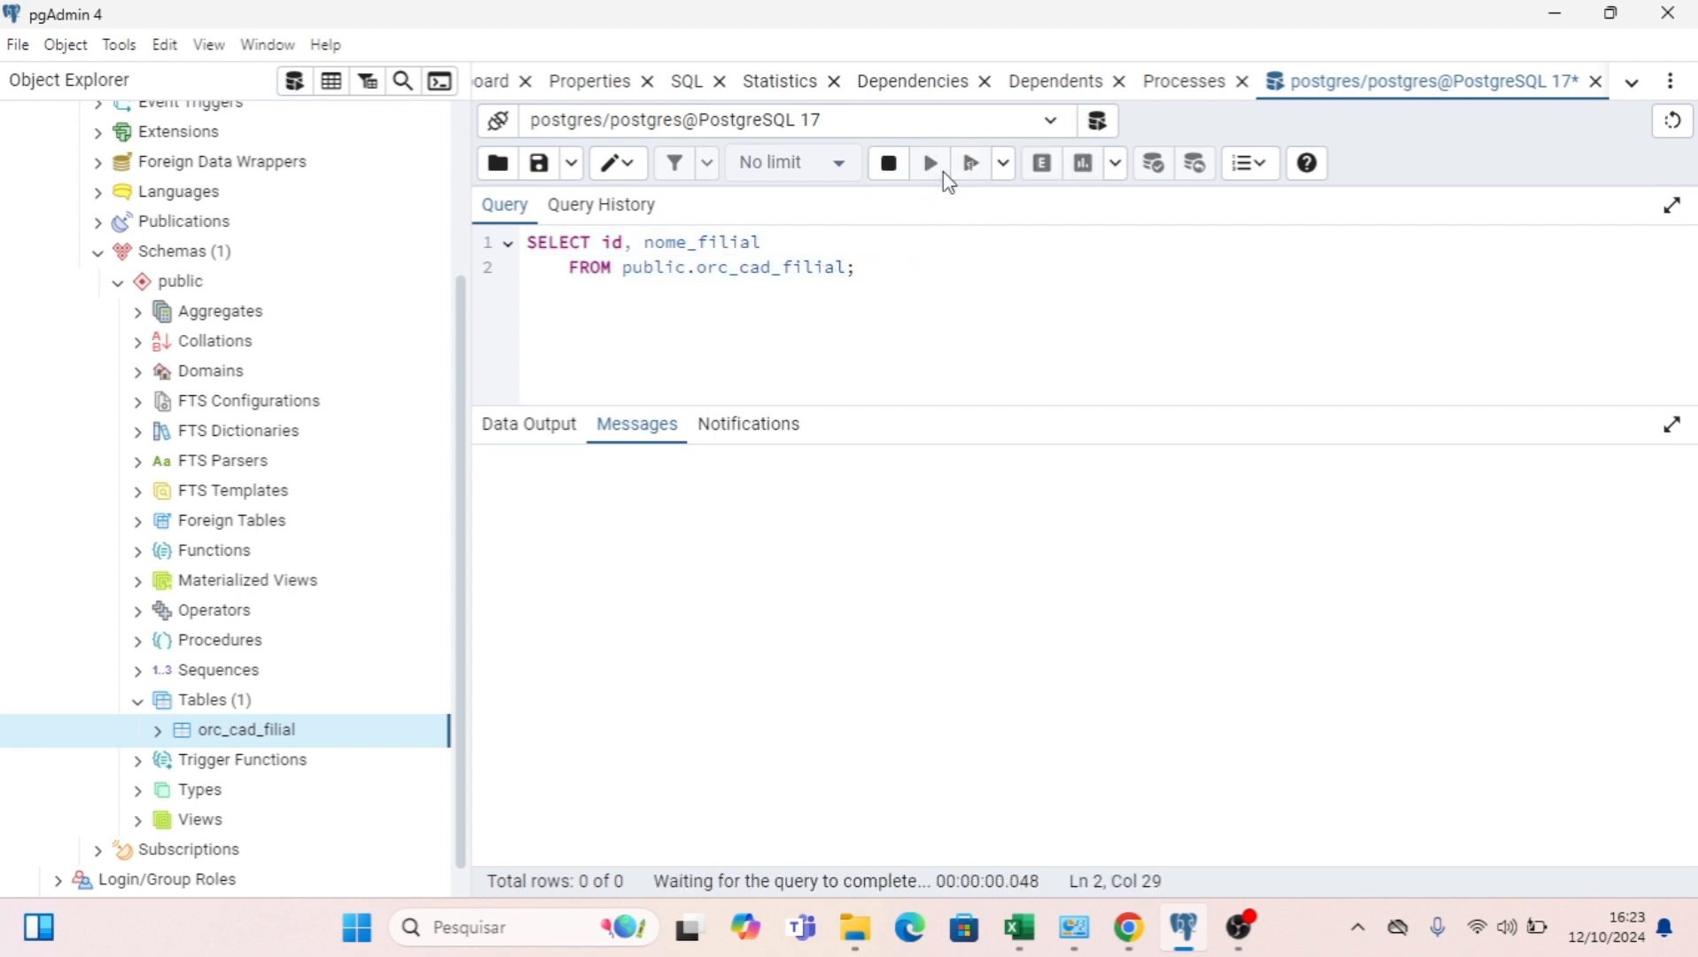